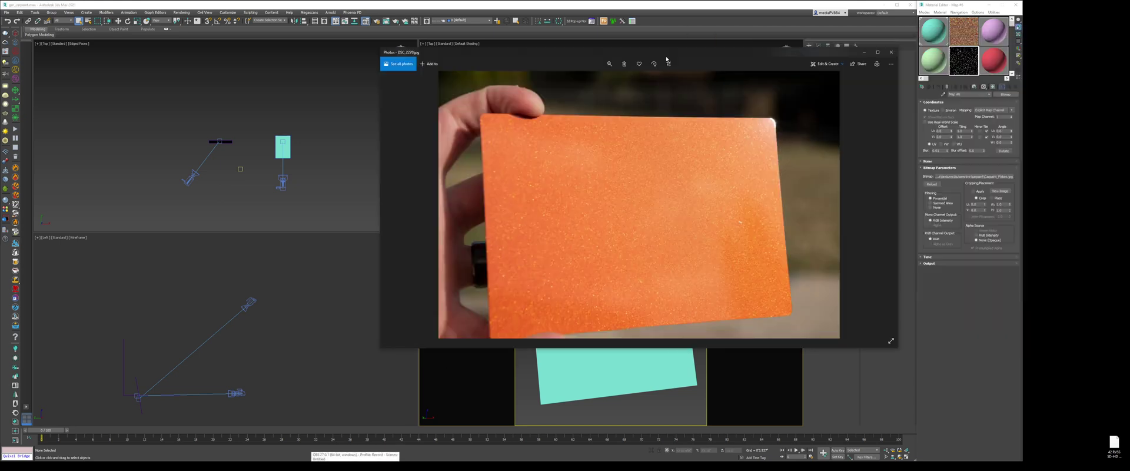
Step: Review the two orange paint chip reference photos and the multi-stage paint layer diagram
{"action": "left_click_drag", "start_coordinate": [667, 54], "coordinate": [368, 71]}
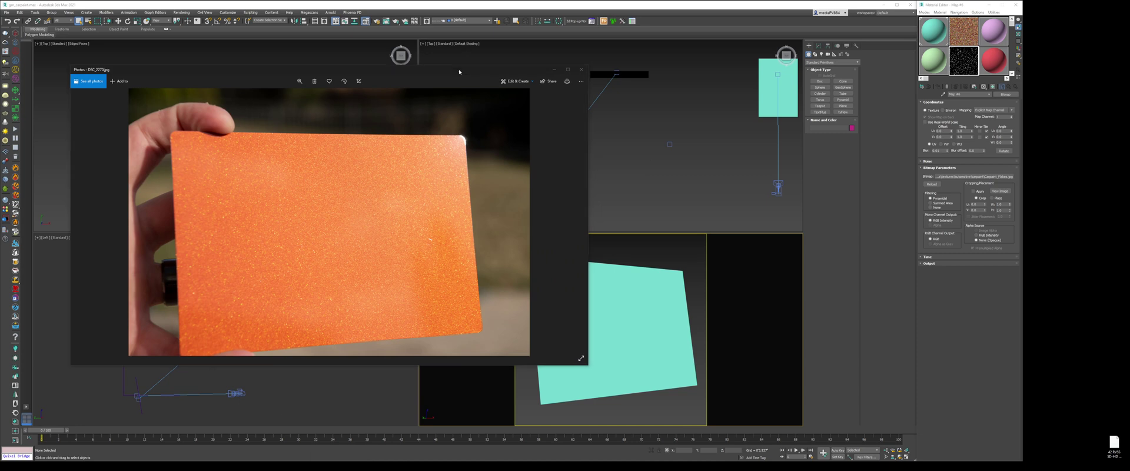
{"action": "left_click_drag", "start_coordinate": [459, 72], "coordinate": [437, 65]}
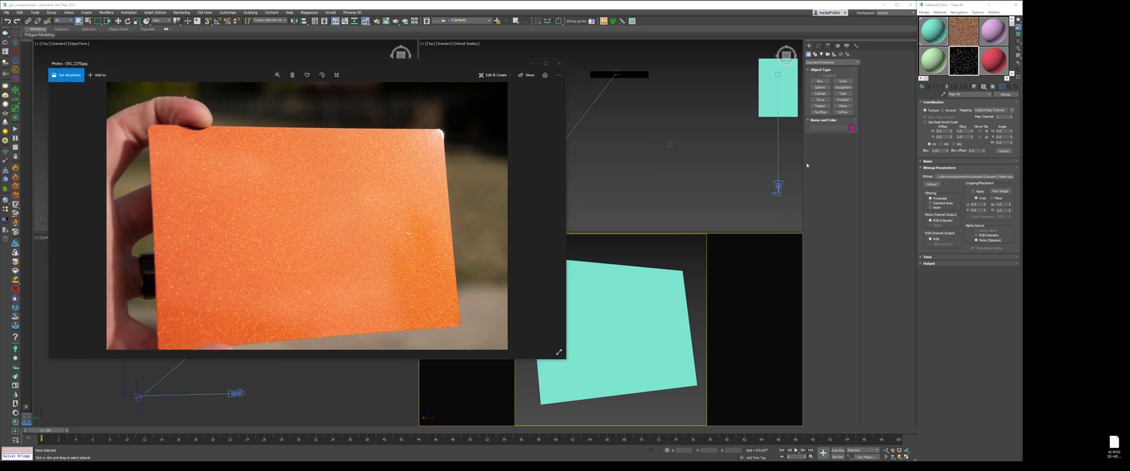
{"action": "left_click_drag", "start_coordinate": [1127, 49], "coordinate": [812, 79]}
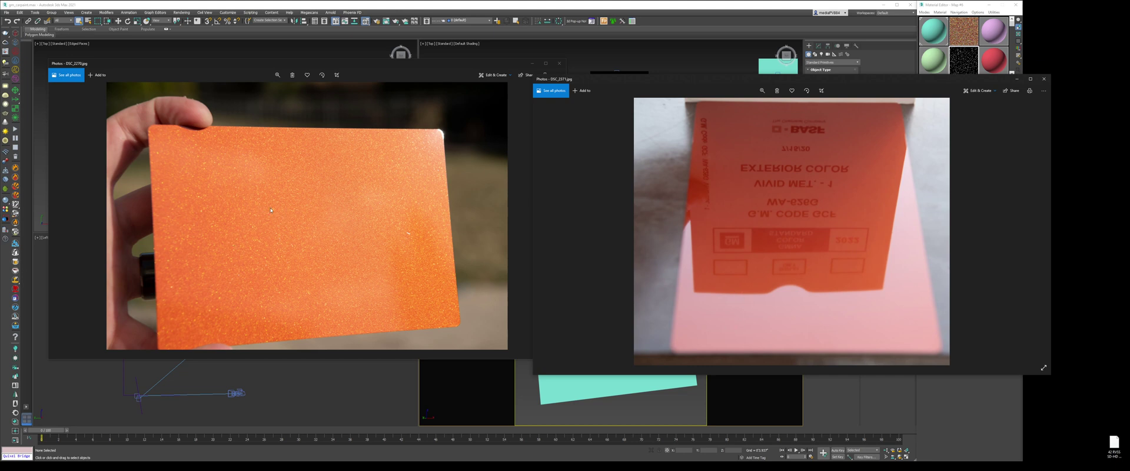
{"action": "left_click_drag", "start_coordinate": [732, 79], "coordinate": [1129, 79]}
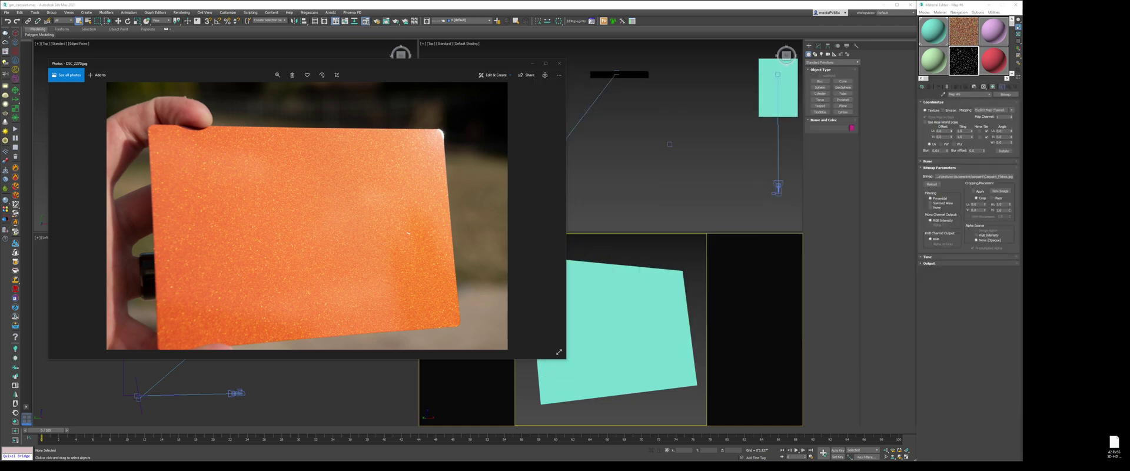
{"action": "left_click_drag", "start_coordinate": [372, 63], "coordinate": [1129, 65]}
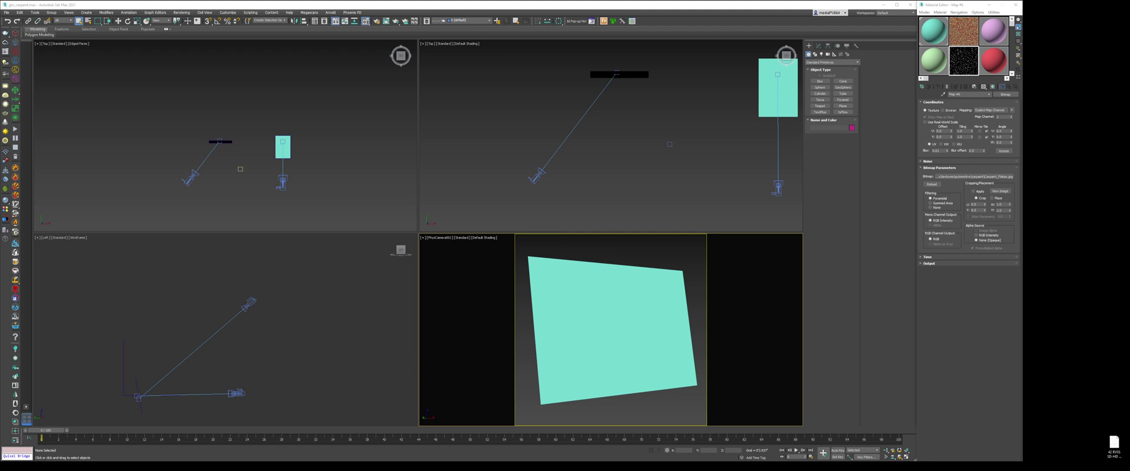
{"action": "left_click_drag", "start_coordinate": [1129, 9], "coordinate": [319, 49]}
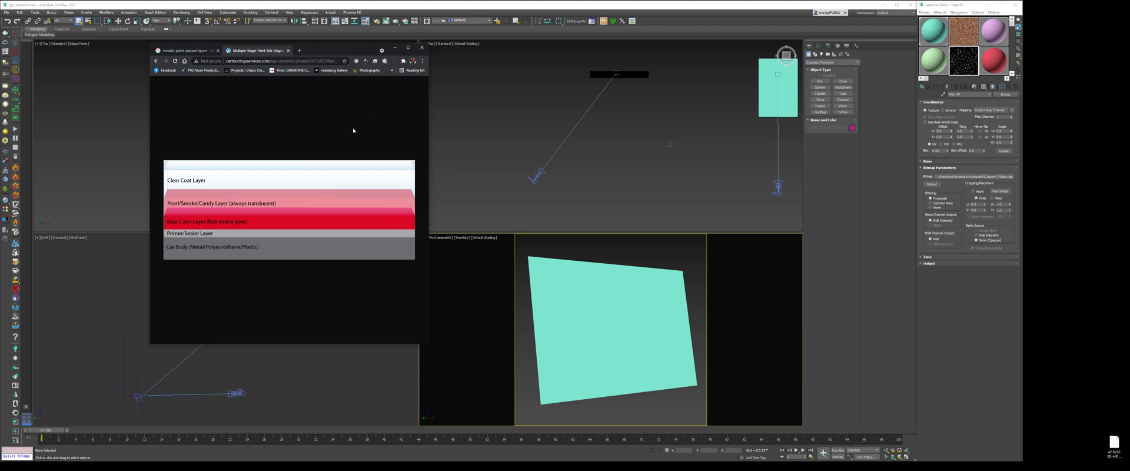
{"action": "left_click", "coordinate": [395, 50]}
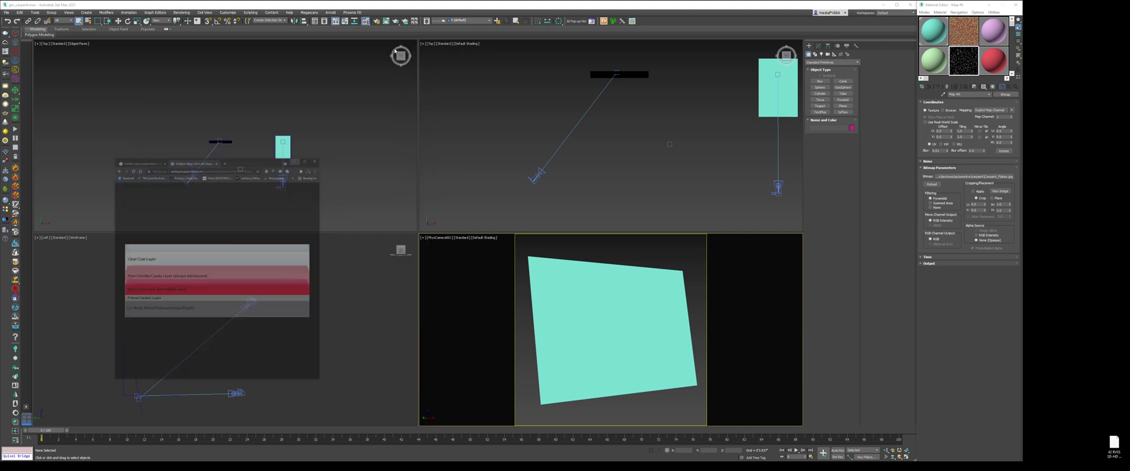
{"action": "right_click", "coordinate": [626, 242]}
{"action": "left_click", "coordinate": [644, 320]}
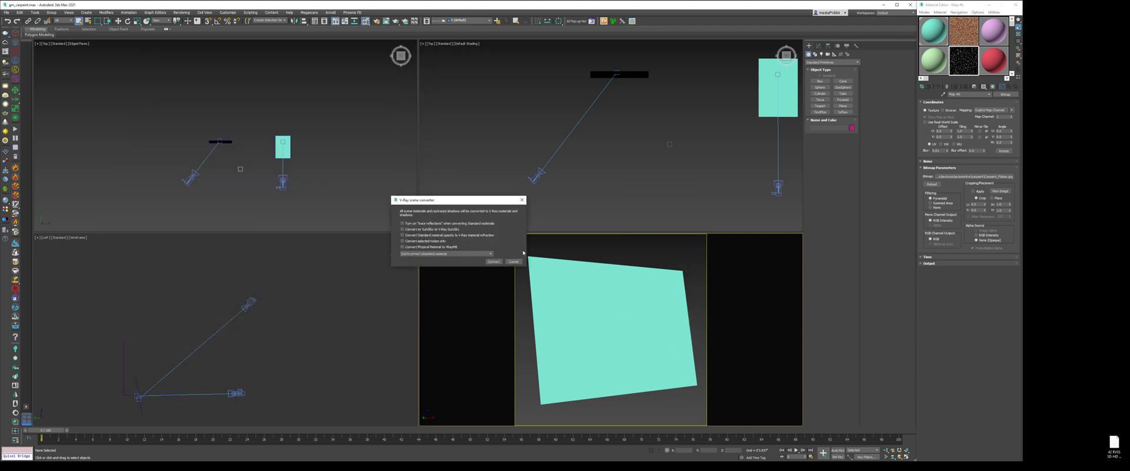
{"action": "left_click", "coordinate": [512, 261]}
Step: Start a V-Ray interactive render of the camera view in the frame buffer
{"action": "right_click", "coordinate": [601, 257]}
{"action": "left_click", "coordinate": [633, 330]}
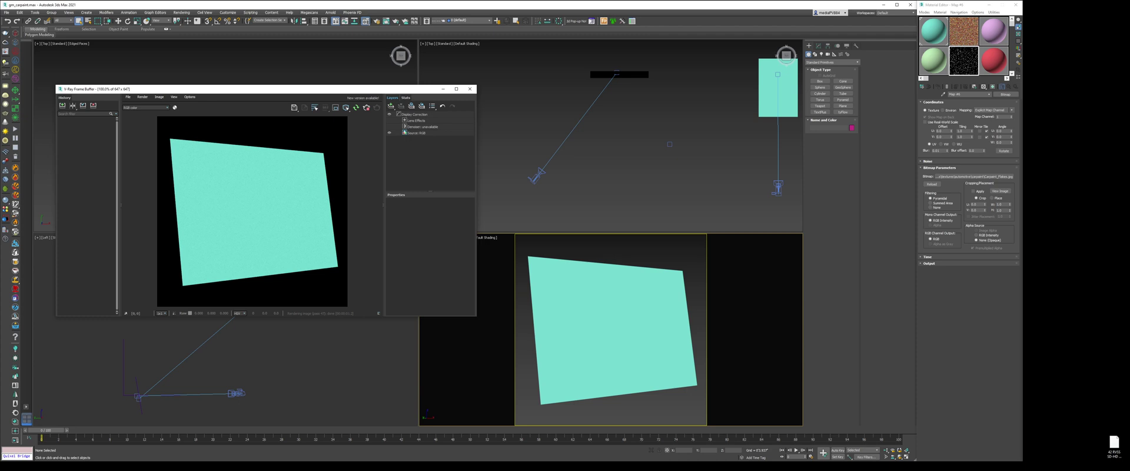
Step: Replace the panel's turquoise material with a VRayBlendMtl, discarding the old material, and assign a VRayMtl as its base material
{"action": "left_click", "coordinate": [1008, 87]}
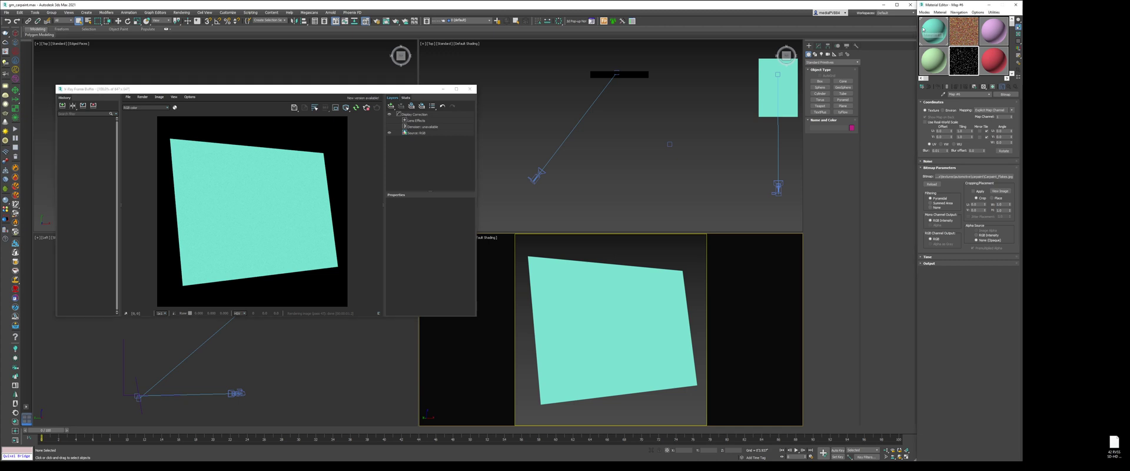
{"action": "left_click", "coordinate": [1008, 92]}
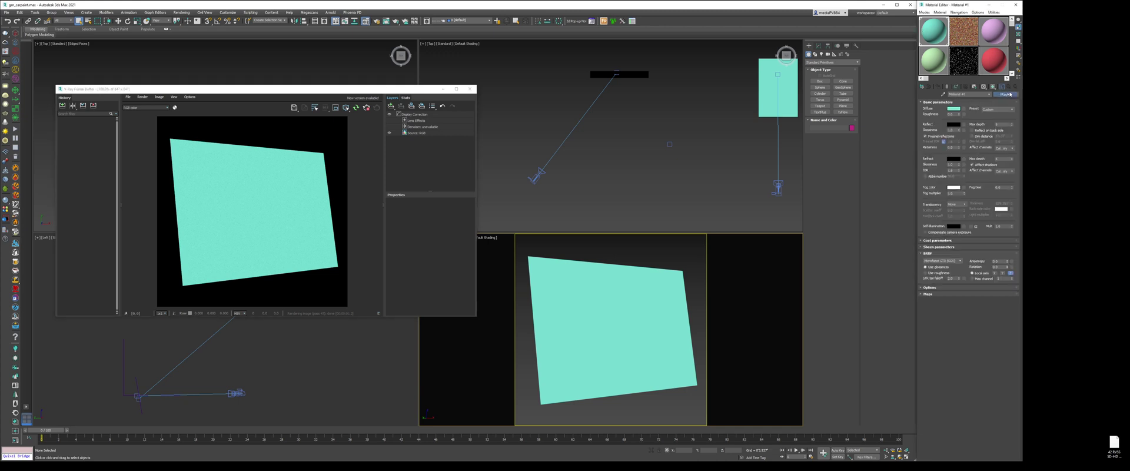
{"action": "left_click", "coordinate": [1049, 143]}
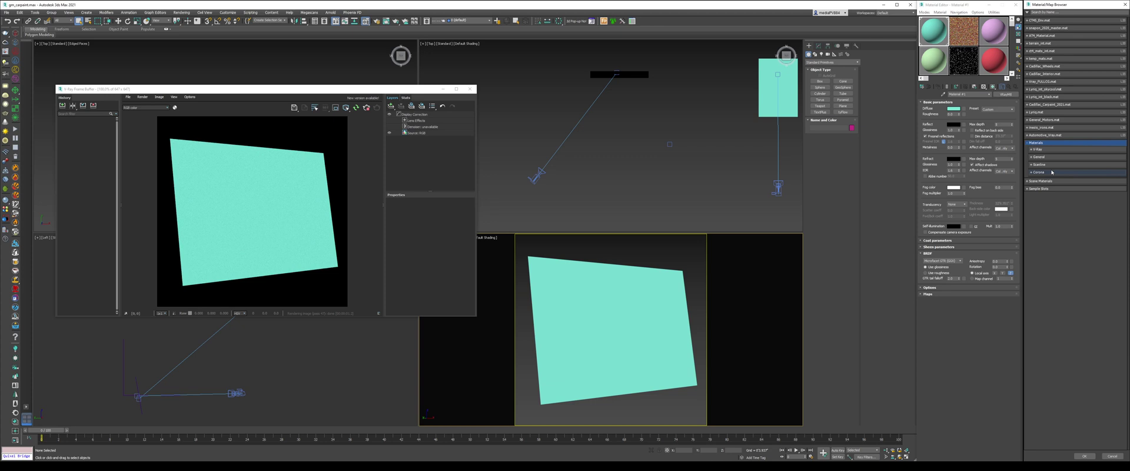
{"action": "left_click", "coordinate": [1045, 158]}
{"action": "left_click", "coordinate": [1043, 157]}
{"action": "left_click", "coordinate": [1043, 150]}
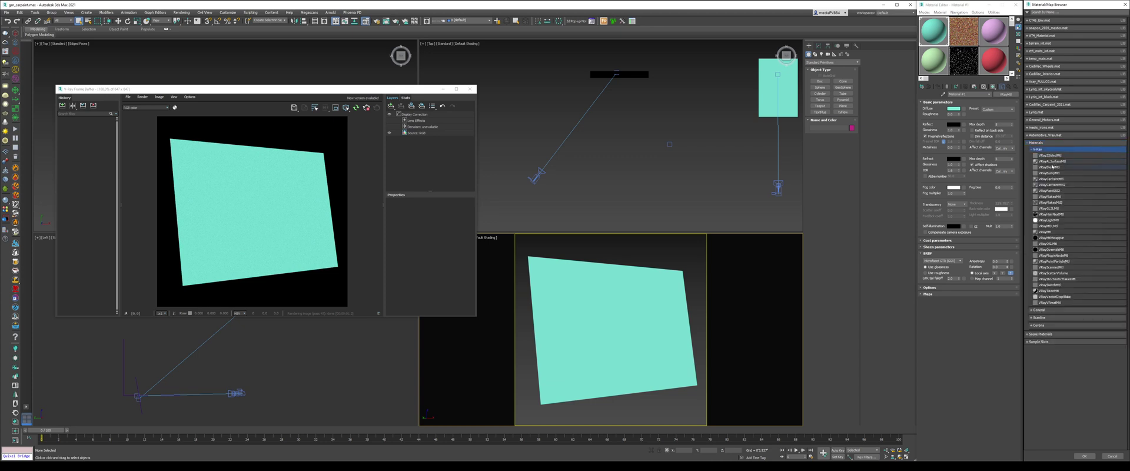
{"action": "double_click", "coordinate": [1050, 167]}
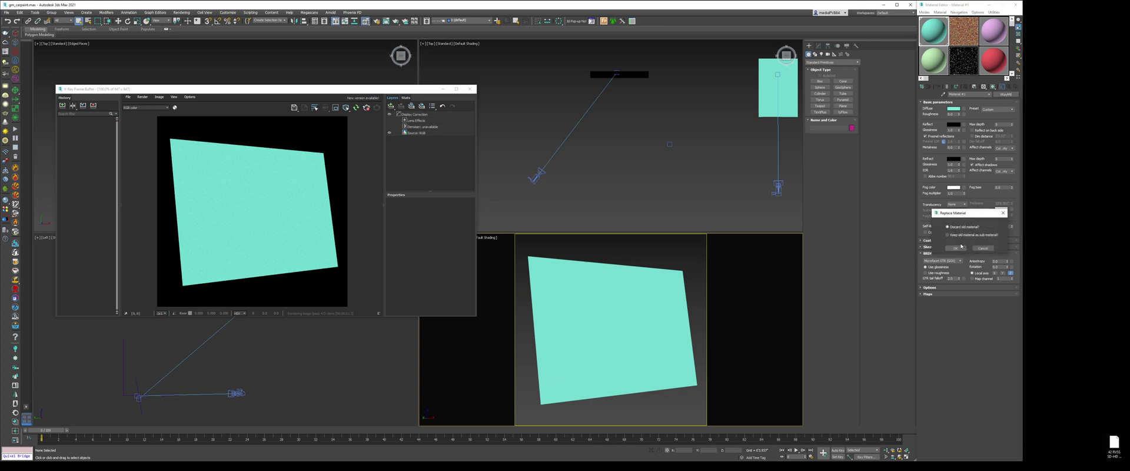
{"action": "left_click", "coordinate": [955, 248]}
{"action": "left_click", "coordinate": [979, 110]}
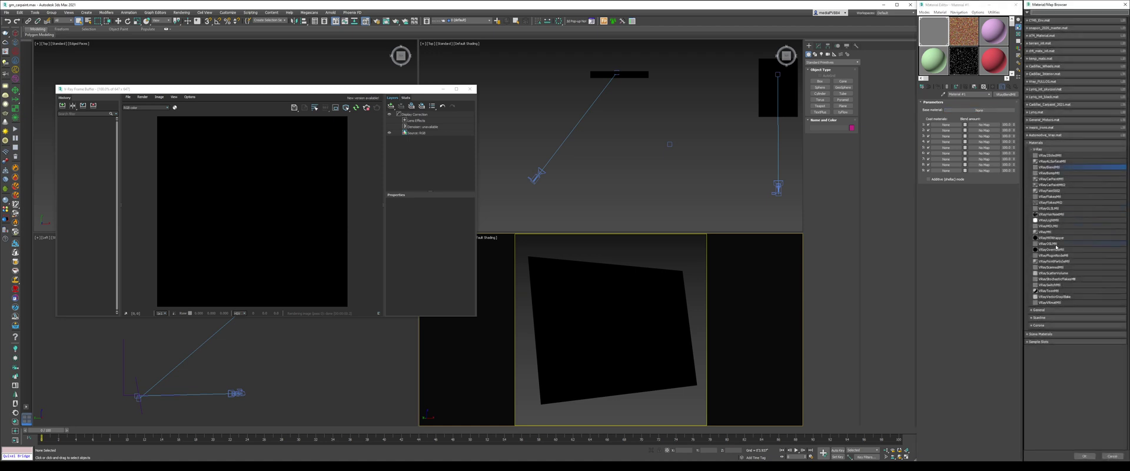
{"action": "double_click", "coordinate": [1047, 234]}
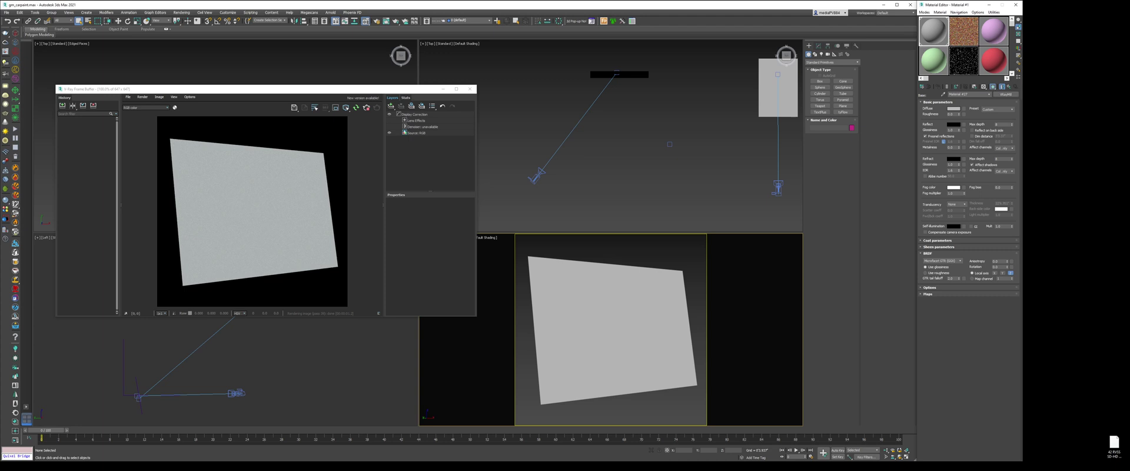
Step: Switch to Photos and examine the paint chip's color, flakes and highlights in the different reference shots
{"action": "left_click", "coordinate": [330, 463]}
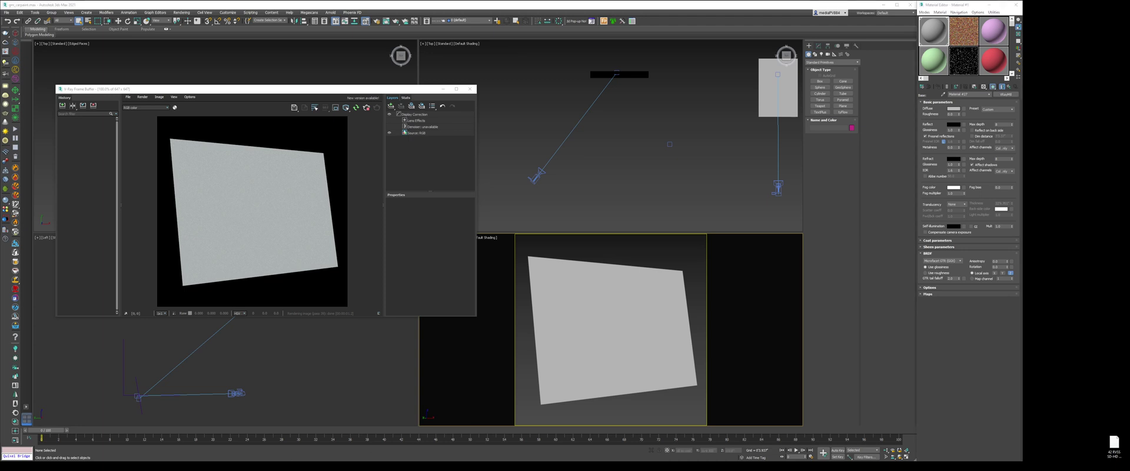
{"action": "left_click_drag", "start_coordinate": [1129, 25], "coordinate": [812, 39]}
{"action": "scroll", "coordinate": [774, 232], "scroll_direction": "up", "scroll_amount": 4}
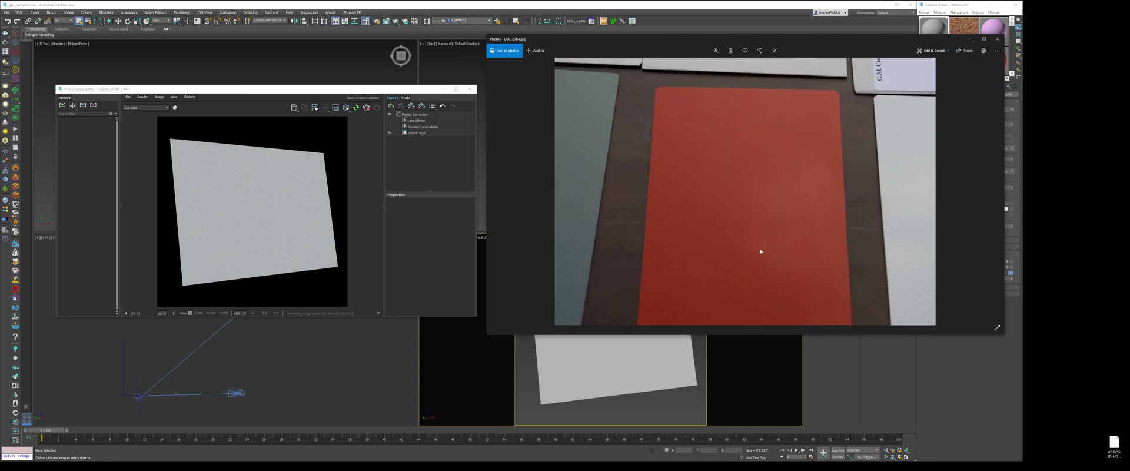
{"action": "left_click_drag", "start_coordinate": [761, 251], "coordinate": [756, 202]}
{"action": "scroll", "coordinate": [757, 202], "scroll_direction": "up", "scroll_amount": 2}
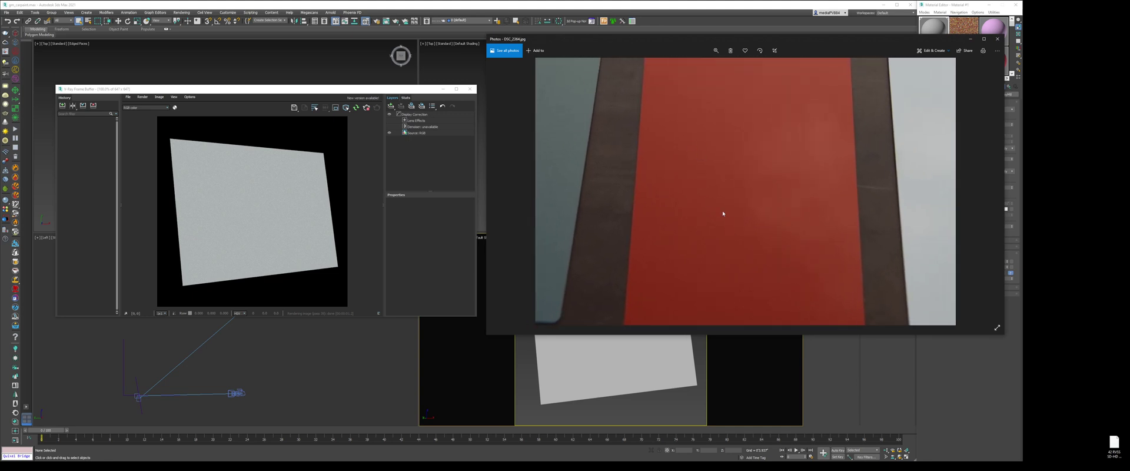
{"action": "key", "text": "Right"}
{"action": "key", "text": "Right"}
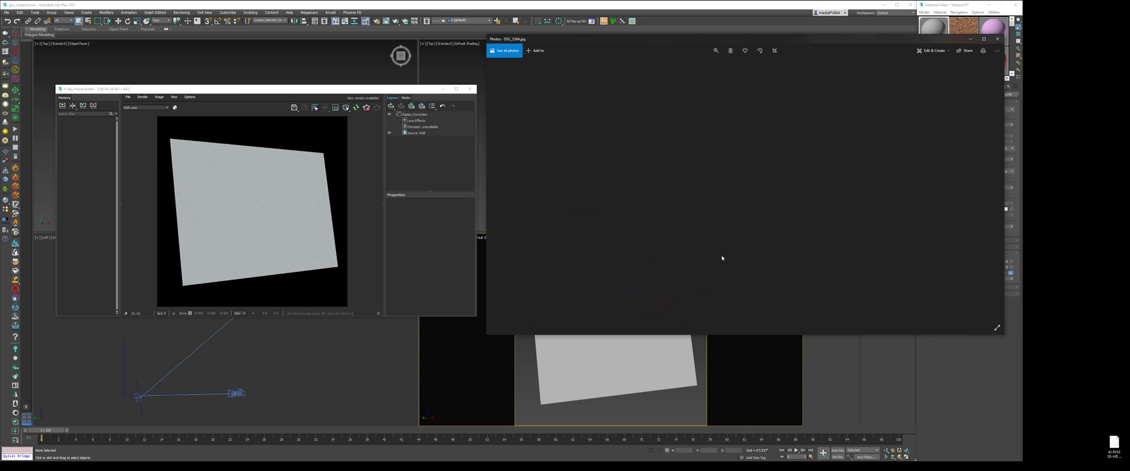
{"action": "scroll", "coordinate": [737, 249], "scroll_direction": "up", "scroll_amount": 1}
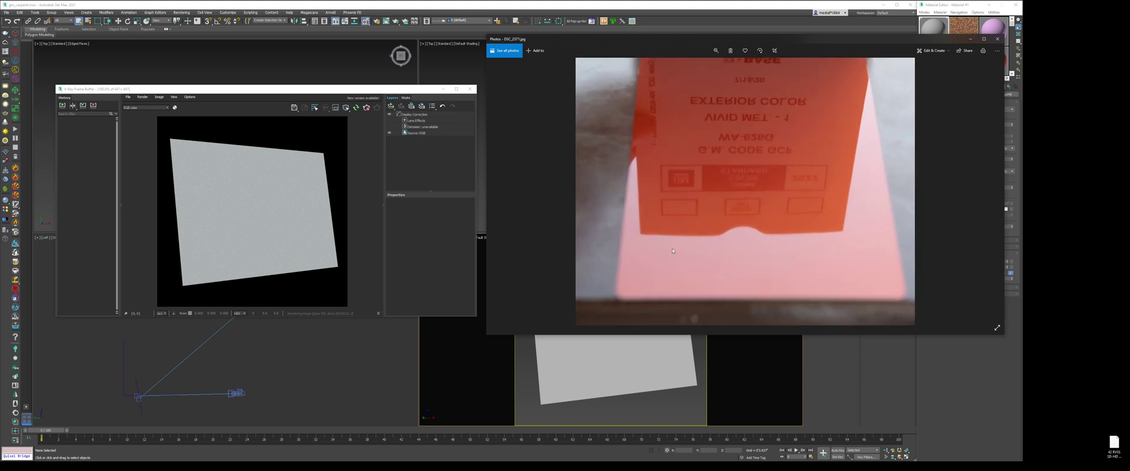
{"action": "scroll", "coordinate": [771, 195], "scroll_direction": "down", "scroll_amount": 2}
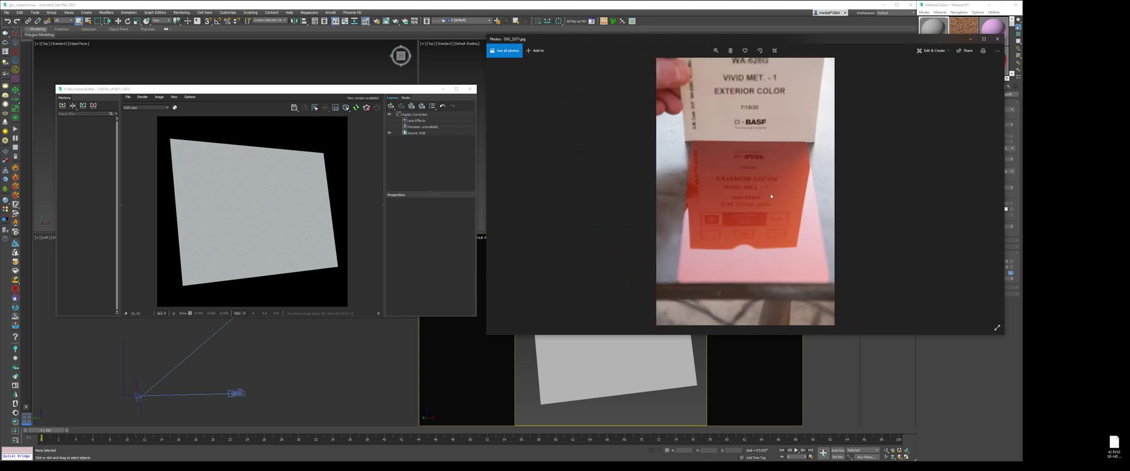
{"action": "key", "text": "Right"}
{"action": "key", "text": "Right"}
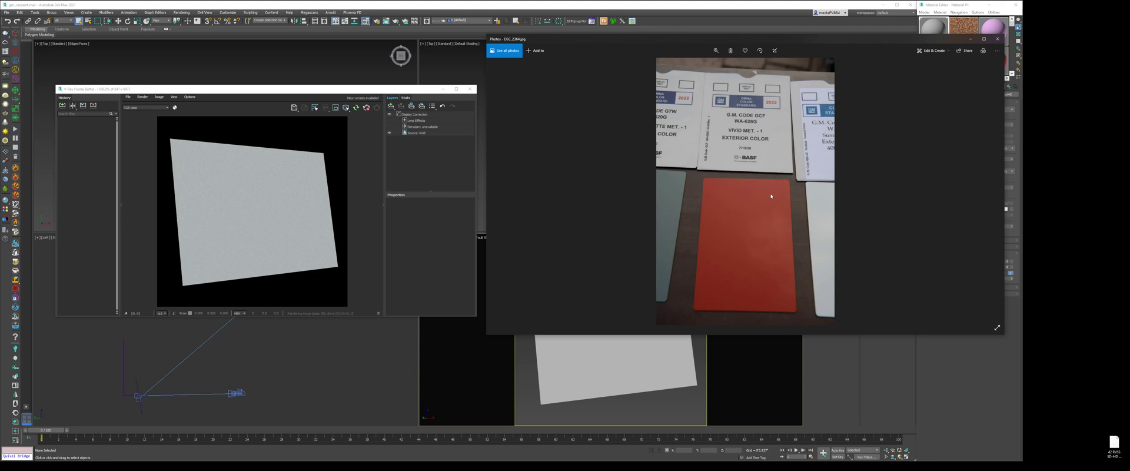
{"action": "key", "text": "Right"}
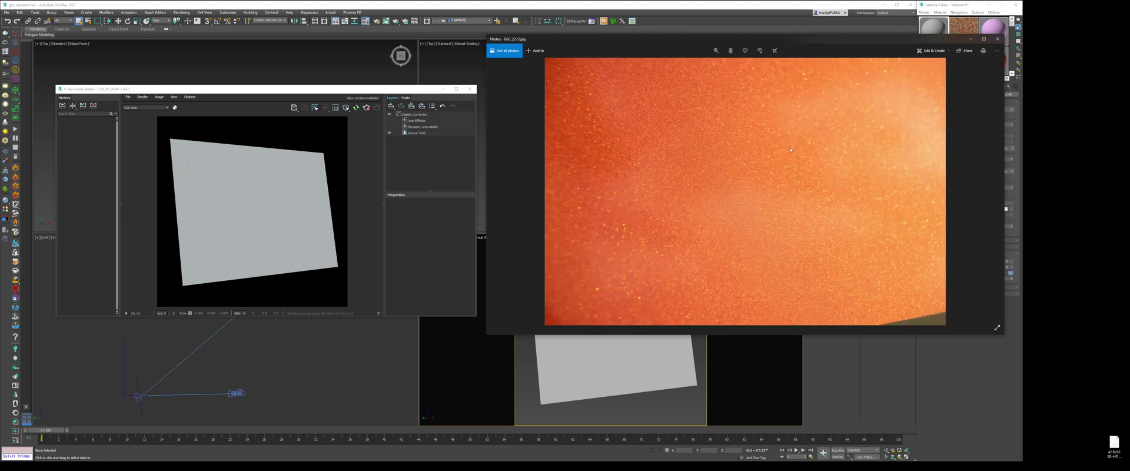
{"action": "key", "text": "Left"}
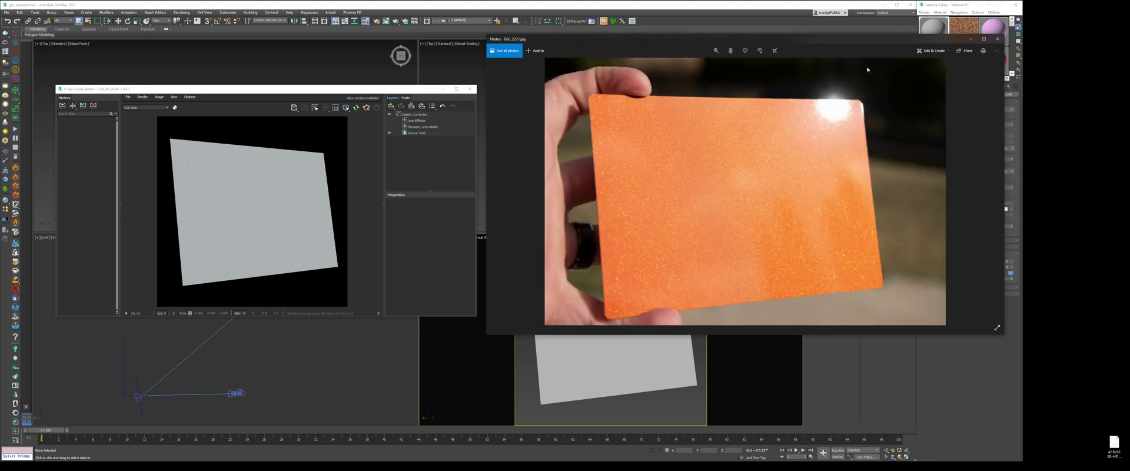
{"action": "left_click", "coordinate": [998, 39]}
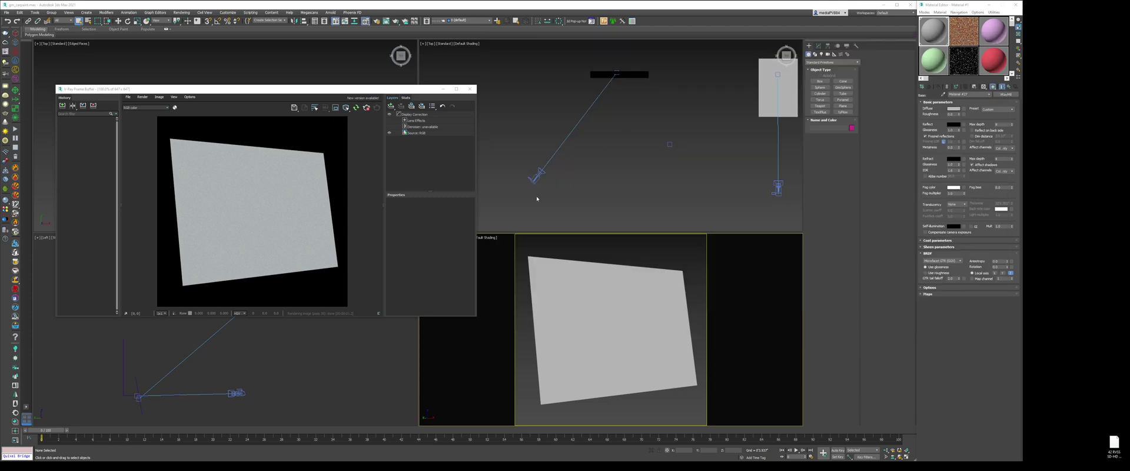
Step: Set the base material's diffuse color to a dark reddish orange
{"action": "left_click", "coordinate": [953, 109]}
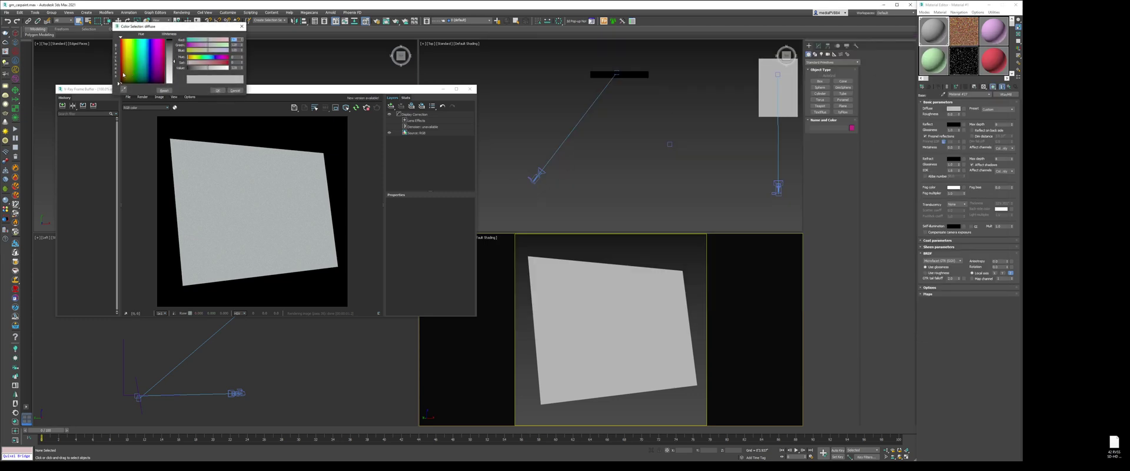
{"action": "left_click", "coordinate": [123, 79]}
{"action": "mouse_move", "coordinate": [173, 61]}
{"action": "left_mouse_down"}
{"action": "mouse_move", "coordinate": [173, 40]}
{"action": "mouse_move", "coordinate": [197, 41]}
{"action": "left_mouse_up"}
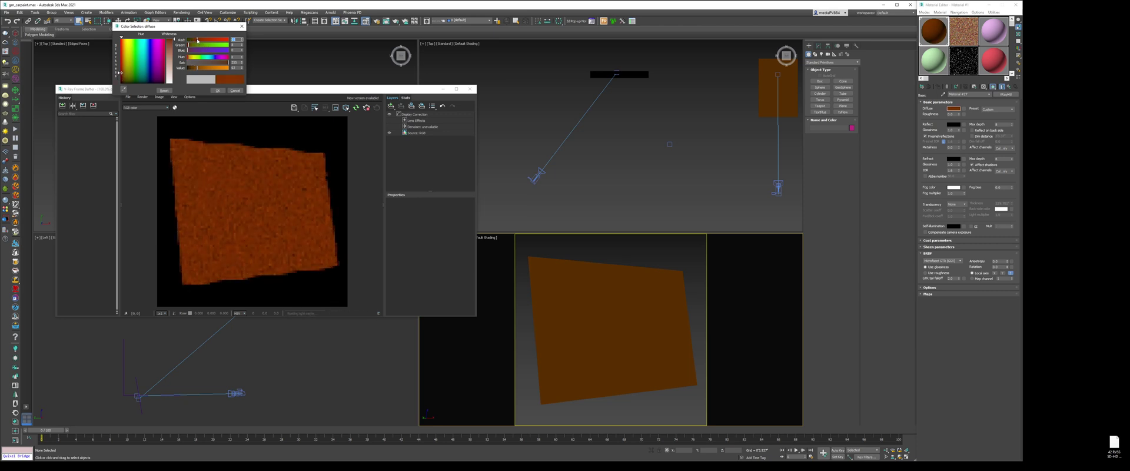
{"action": "left_click", "coordinate": [217, 90]}
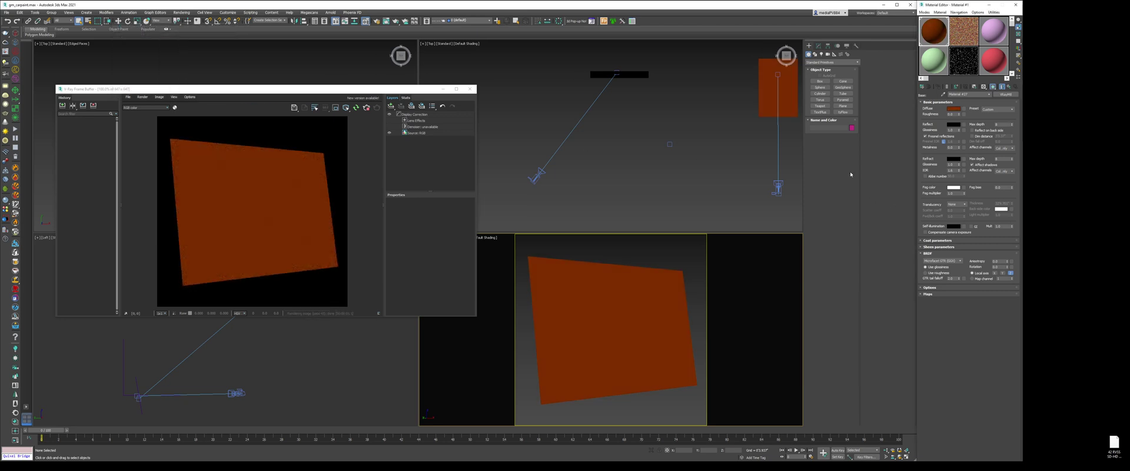
Step: Set the base material's reflection color to a bright saturated orange
{"action": "left_click", "coordinate": [954, 124]}
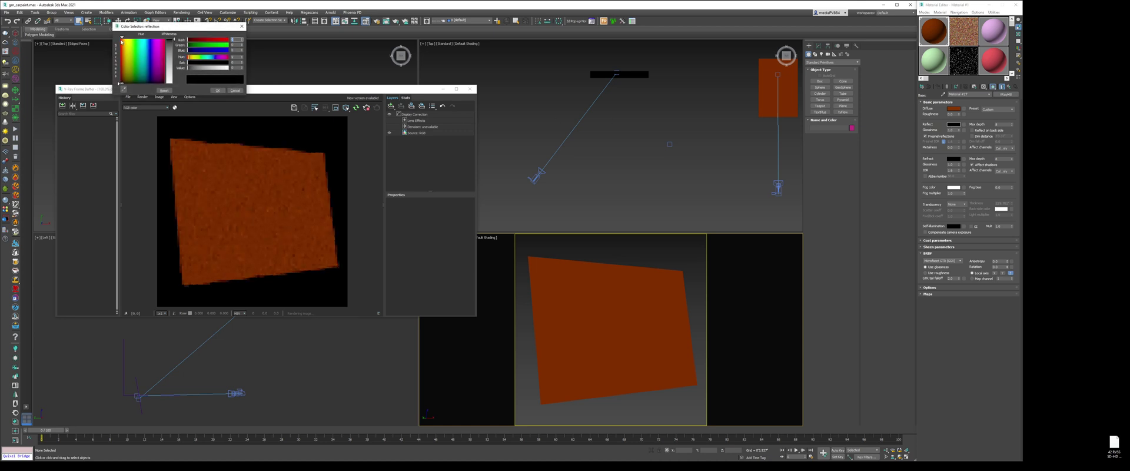
{"action": "left_click", "coordinate": [121, 37]}
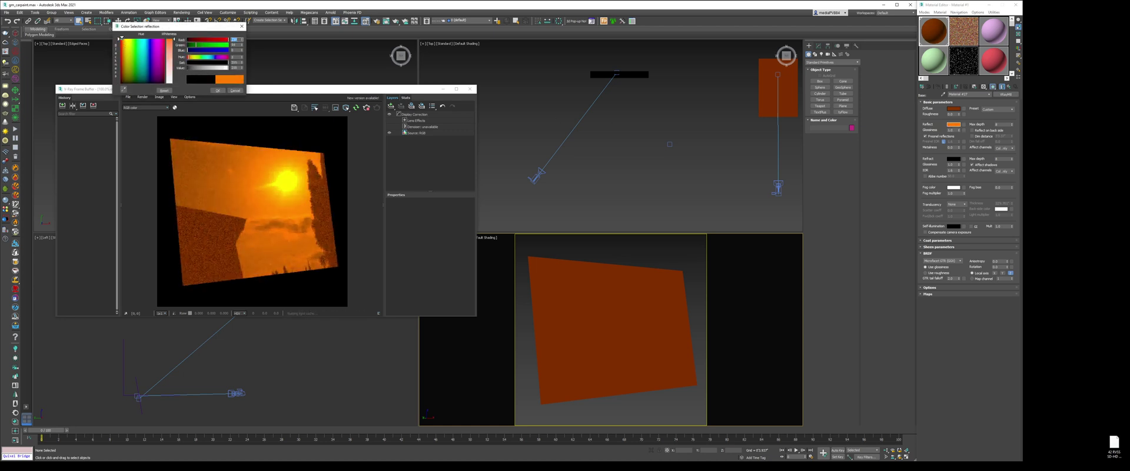
{"action": "left_click", "coordinate": [216, 91]}
Step: Set the base material's reflection glossiness to 0.5, unlock its Fresnel IOR and set that to 3
{"action": "double_click", "coordinate": [952, 131]}
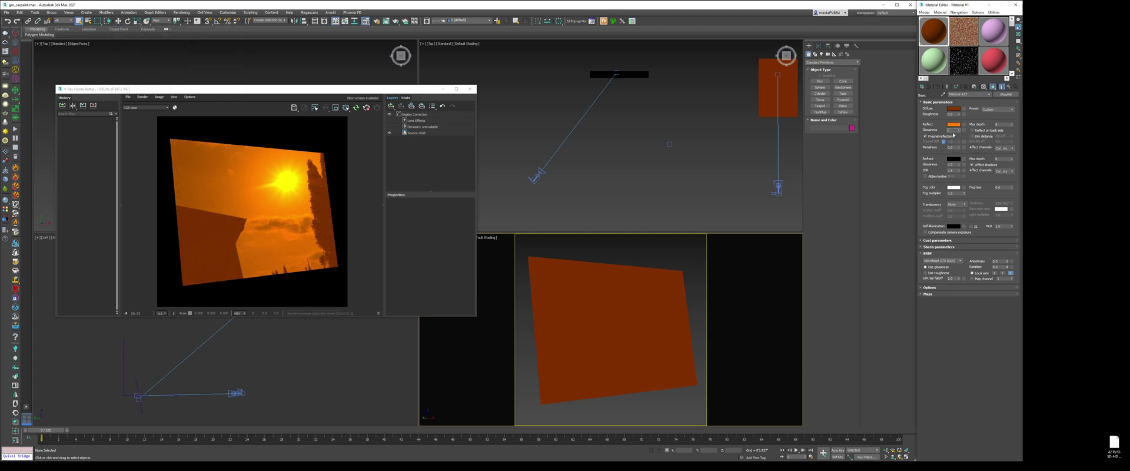
{"action": "type", "text": "0.5"}
{"action": "key", "text": "Return"}
{"action": "left_click", "coordinate": [943, 142]}
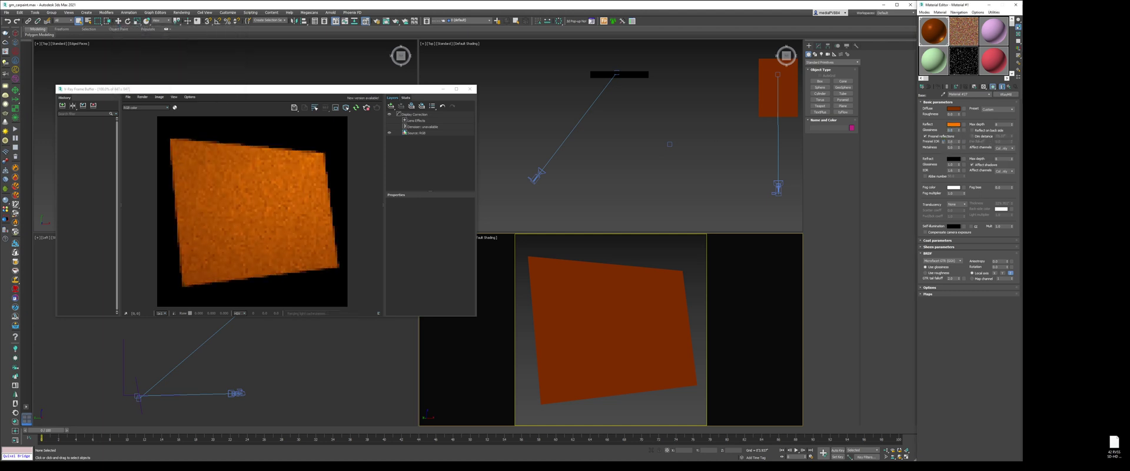
{"action": "double_click", "coordinate": [952, 141]}
{"action": "type", "text": "3"}
{"action": "key", "text": "Return"}
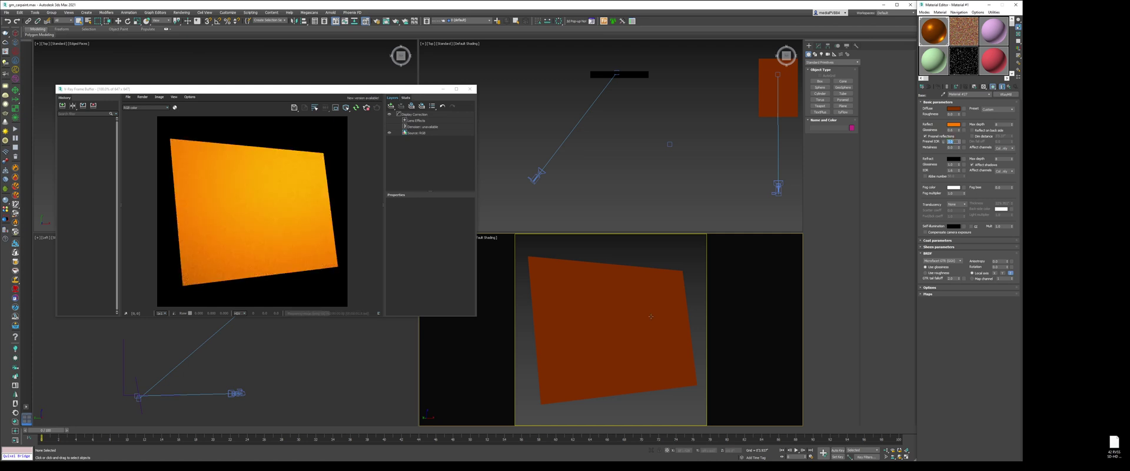
Step: Compare the rendered base color with the reference photo of the orange paint chip
{"action": "left_click", "coordinate": [323, 466]}
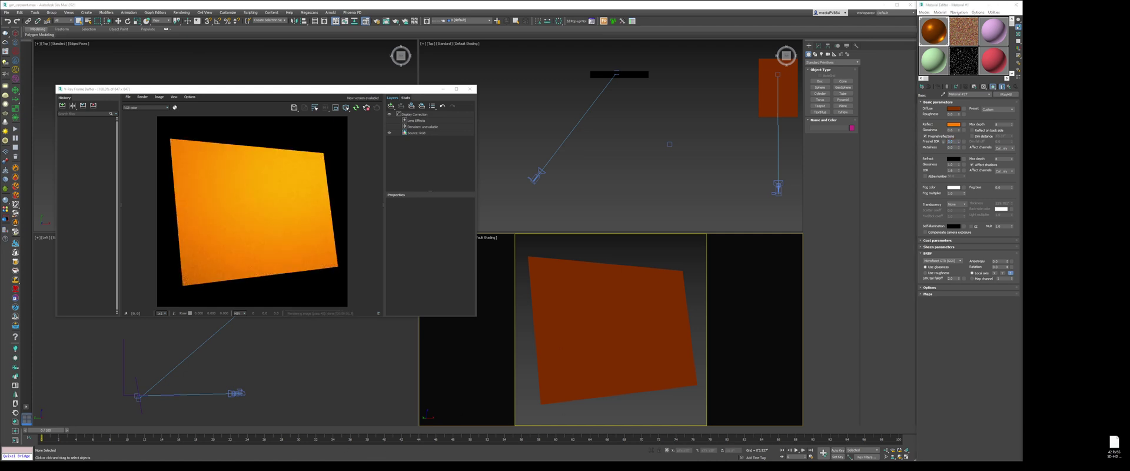
{"action": "left_click_drag", "start_coordinate": [1129, 13], "coordinate": [820, 31]}
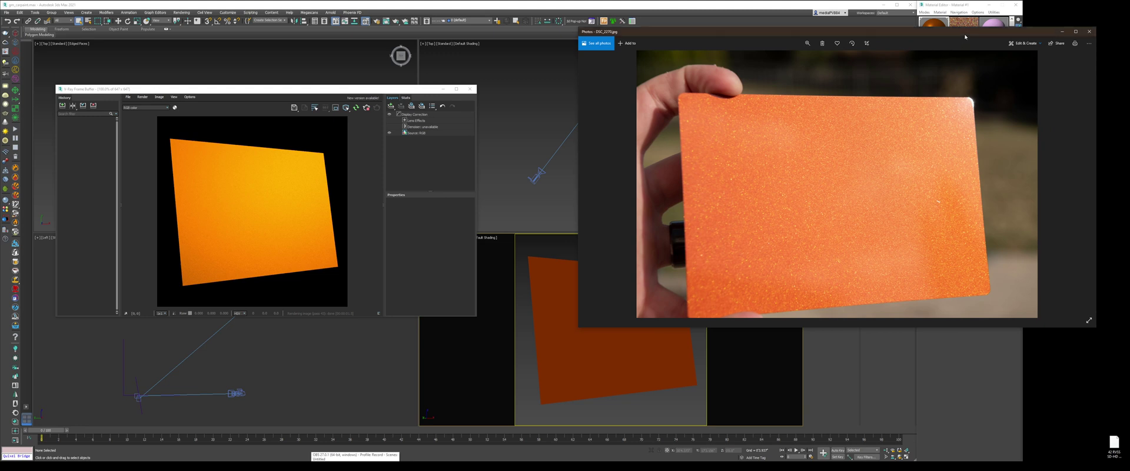
{"action": "left_click_drag", "start_coordinate": [965, 37], "coordinate": [1129, 63]}
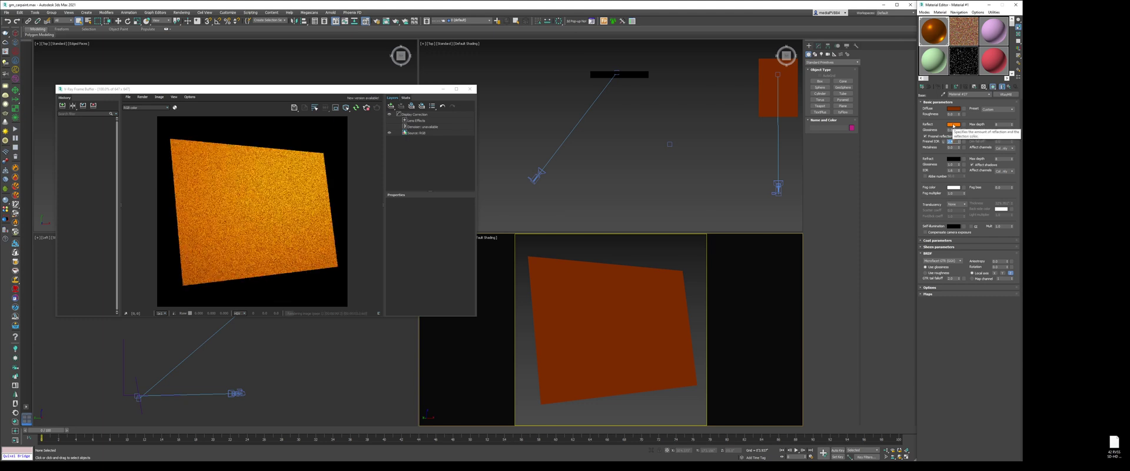
Step: Set the base material's reflection glossiness to 0.65
{"action": "left_click", "coordinate": [953, 137]}
{"action": "left_click", "coordinate": [952, 136]}
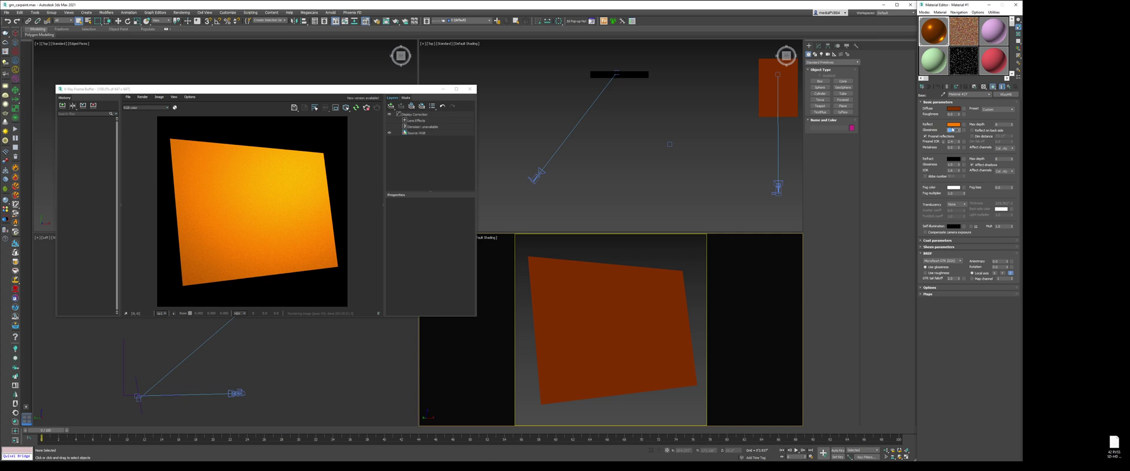
{"action": "type", "text": "0.65"}
{"action": "key", "text": "Return"}
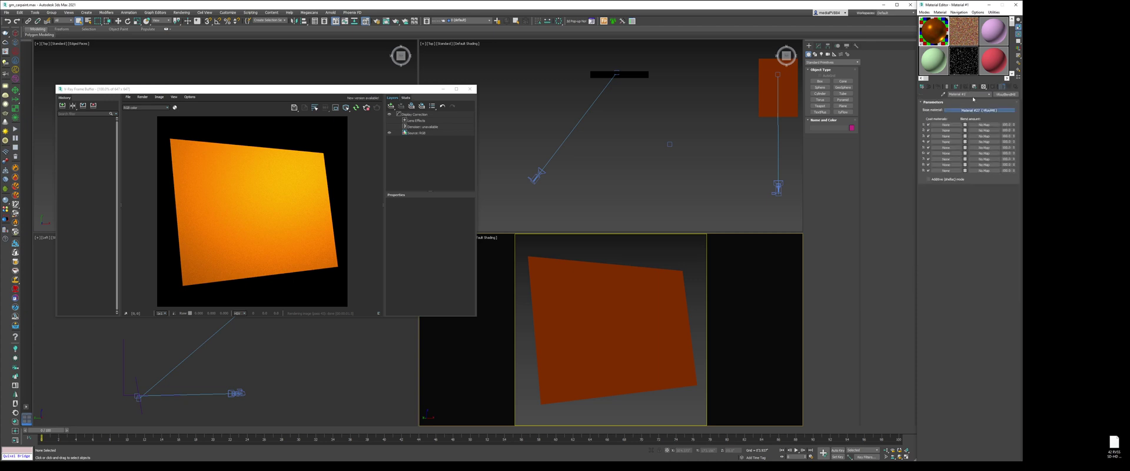
Step: Return to the blend material and add a VRayMtl as its first coat material
{"action": "left_click", "coordinate": [978, 110]}
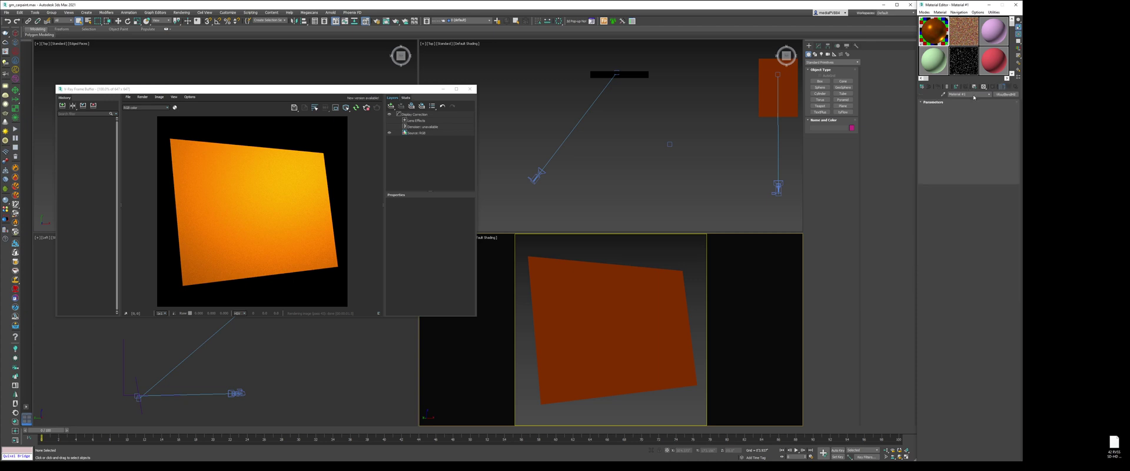
{"action": "left_click", "coordinate": [1009, 87]}
{"action": "left_click", "coordinate": [946, 125]}
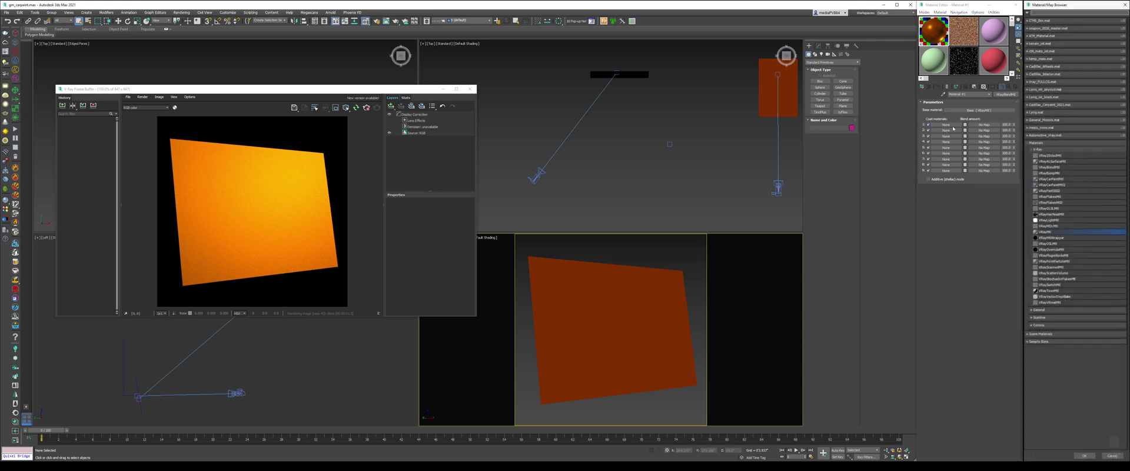
{"action": "double_click", "coordinate": [1035, 233]}
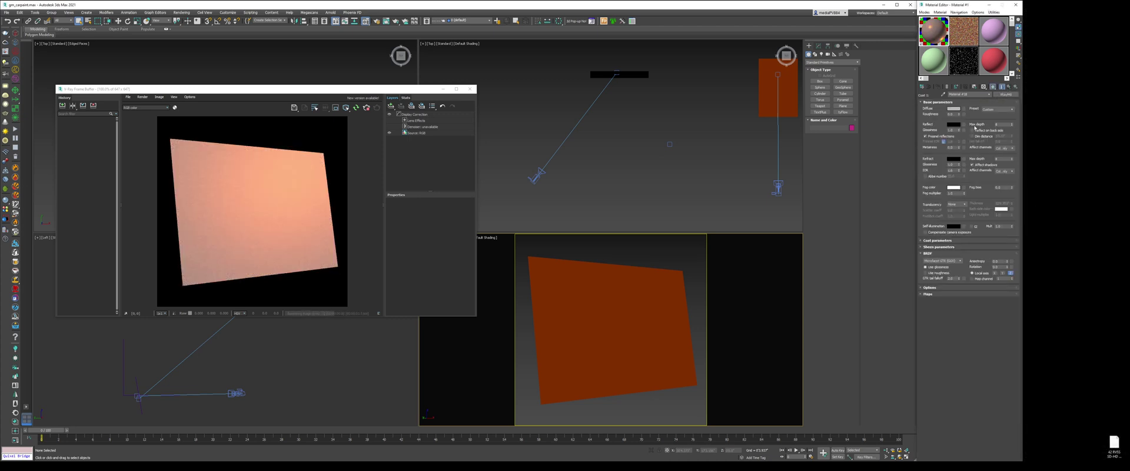
Step: Copy the base material's diffuse color and paste it into the first coat material's diffuse color
{"action": "left_click", "coordinate": [1008, 87]}
{"action": "left_click", "coordinate": [965, 114]}
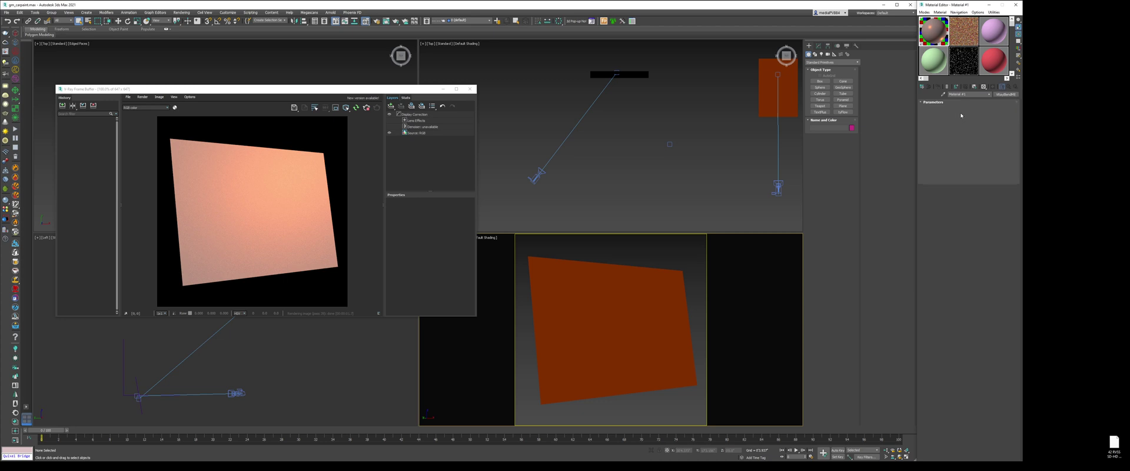
{"action": "right_click", "coordinate": [959, 111]}
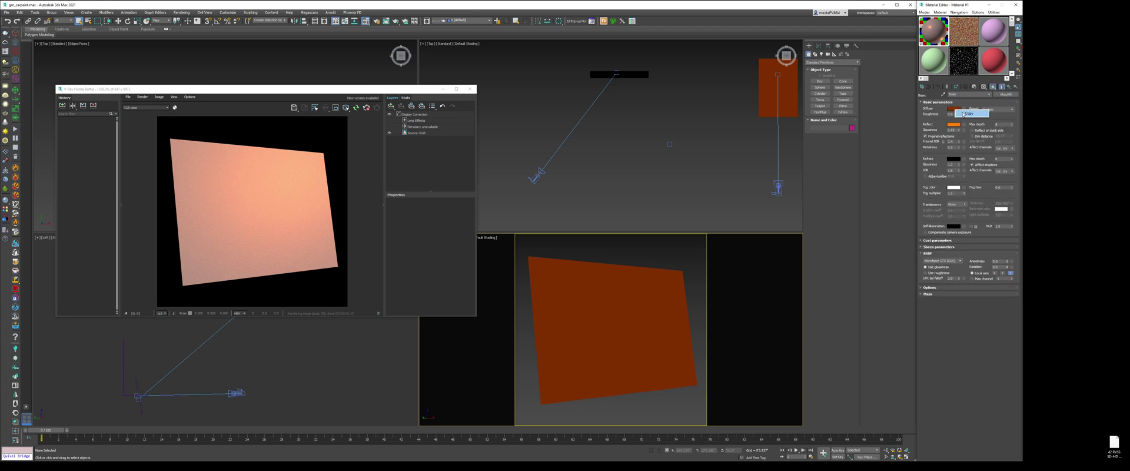
{"action": "left_click", "coordinate": [965, 114]}
{"action": "left_click", "coordinate": [1008, 87]}
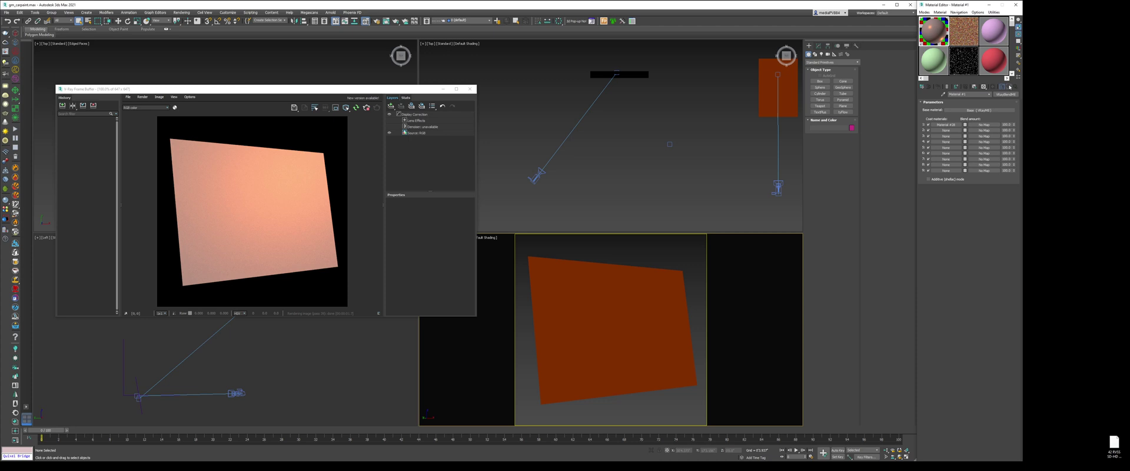
{"action": "left_click", "coordinate": [945, 125]}
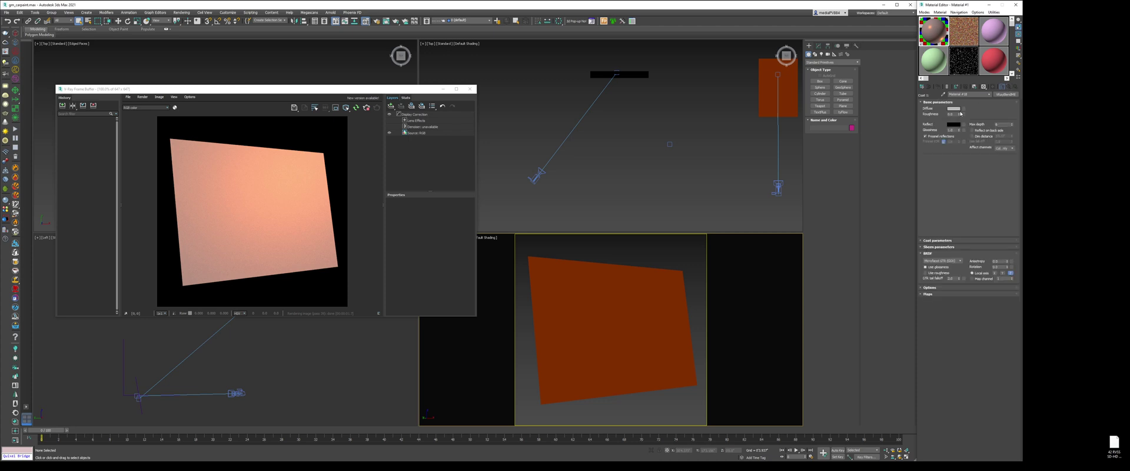
{"action": "right_click", "coordinate": [957, 109]}
{"action": "left_click", "coordinate": [966, 120]}
Step: Brighten the first coat material's dark orange diffuse color slightly
{"action": "left_click", "coordinate": [955, 109]}
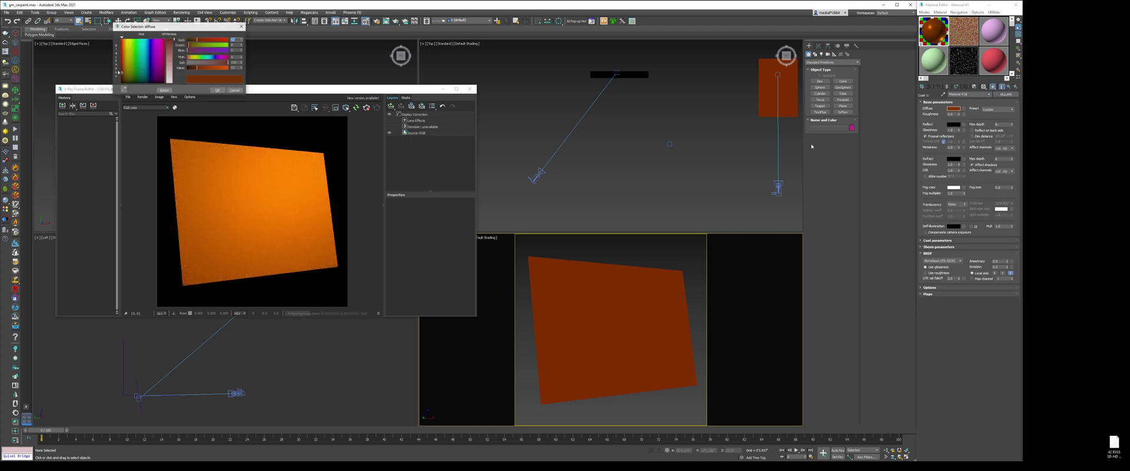
{"action": "left_click_drag", "start_coordinate": [197, 69], "coordinate": [200, 69]}
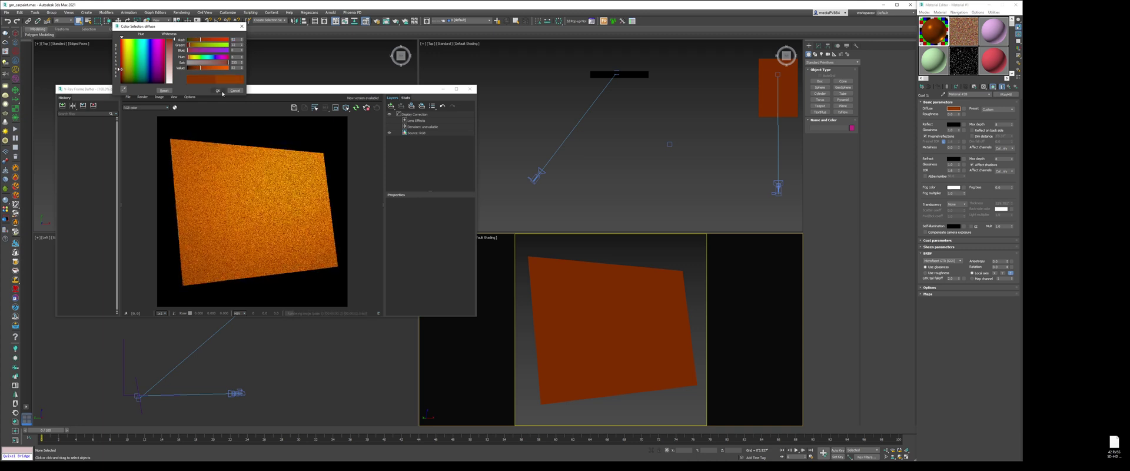
{"action": "left_click", "coordinate": [217, 90]}
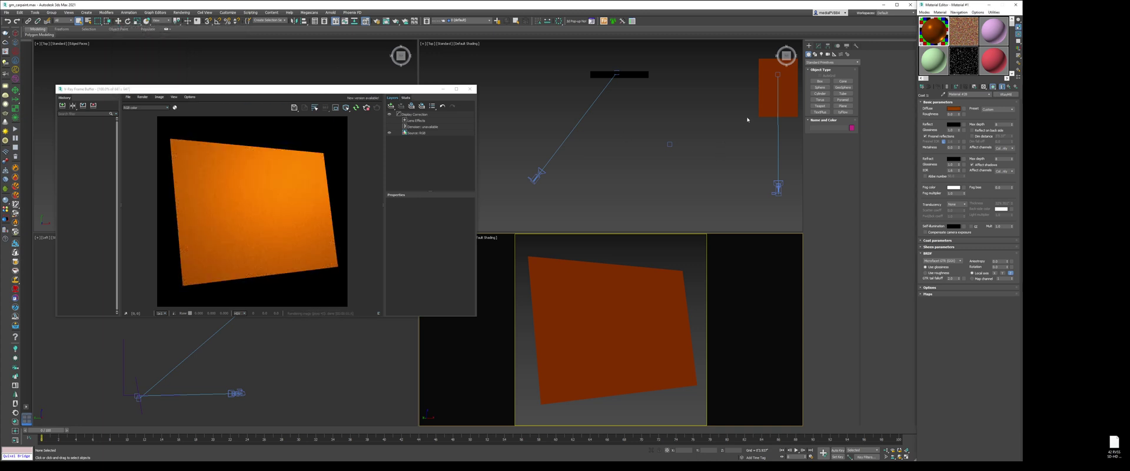
Step: Assign an RGB Multiply map to the first coat material's reflection color
{"action": "left_click", "coordinate": [1010, 87]}
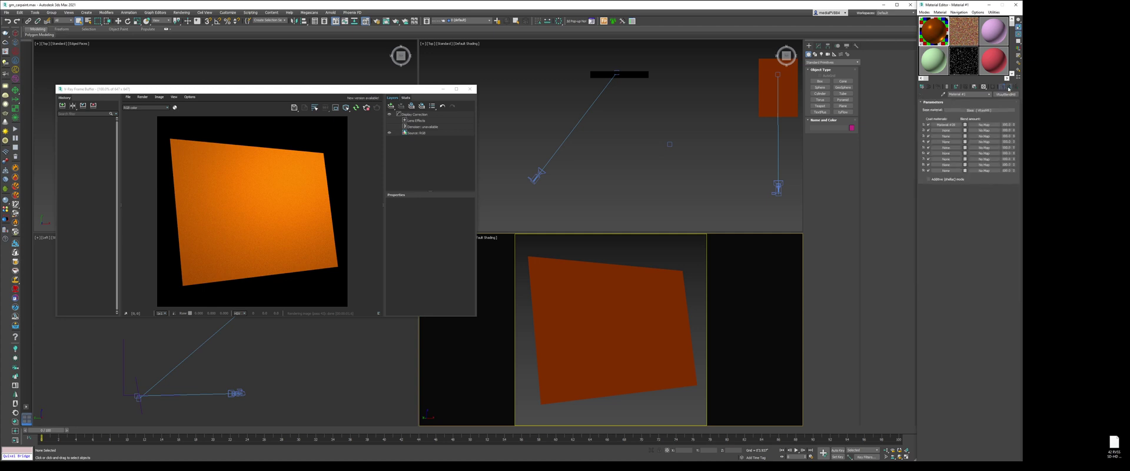
{"action": "left_click", "coordinate": [946, 131]}
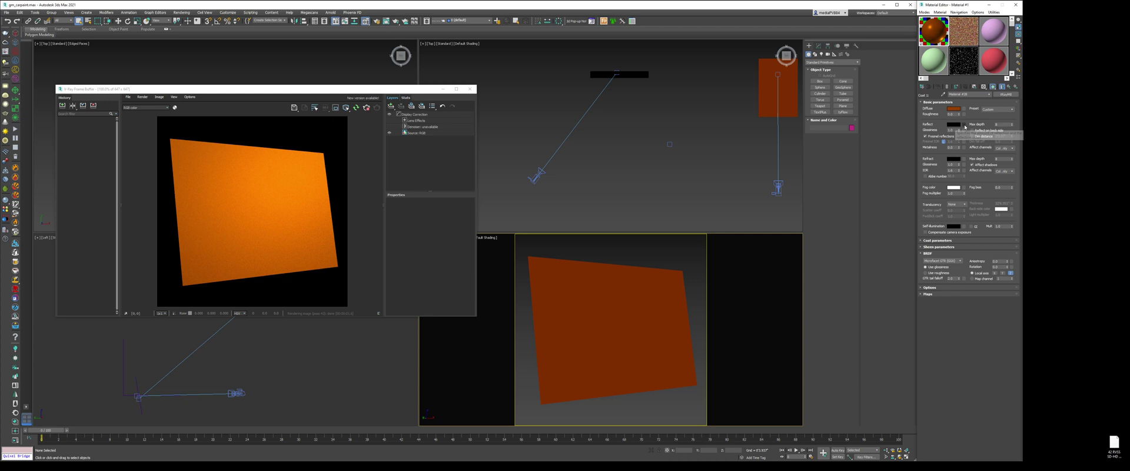
{"action": "left_click", "coordinate": [963, 126]}
{"action": "left_click", "coordinate": [1034, 143]}
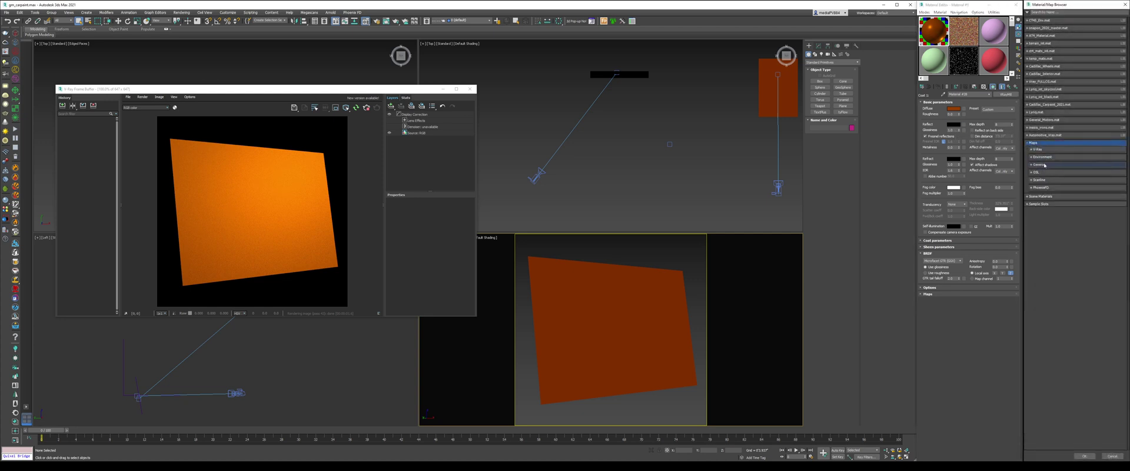
{"action": "left_click", "coordinate": [1039, 164]}
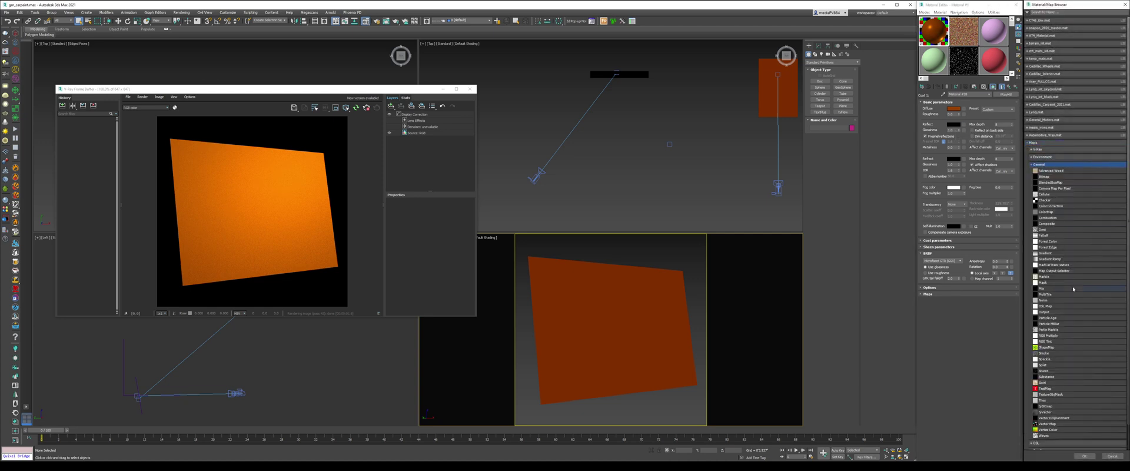
{"action": "double_click", "coordinate": [1052, 336]}
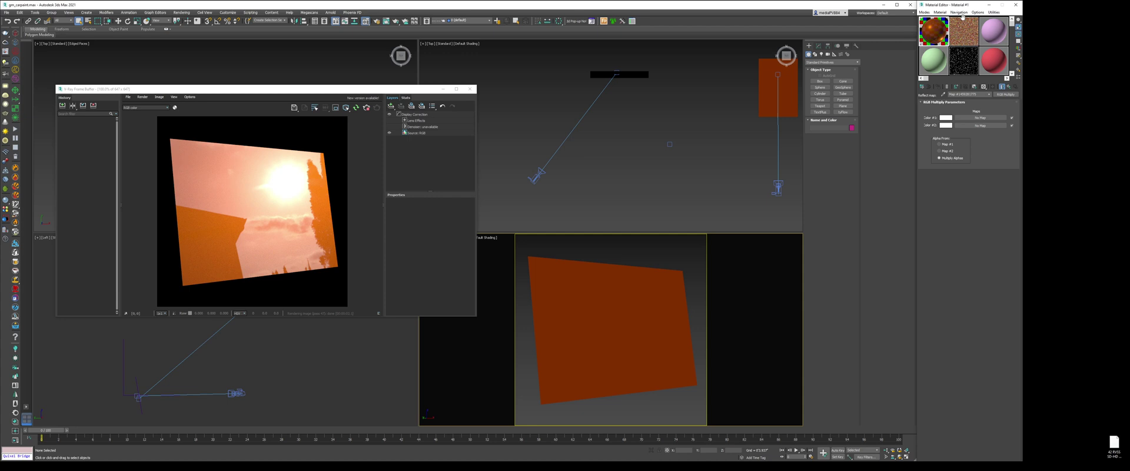
Step: Place the flake texture from the second material sample into Color #2 of the RGB Multiply map as an instance
{"action": "left_click_drag", "start_coordinate": [968, 24], "coordinate": [982, 128]}
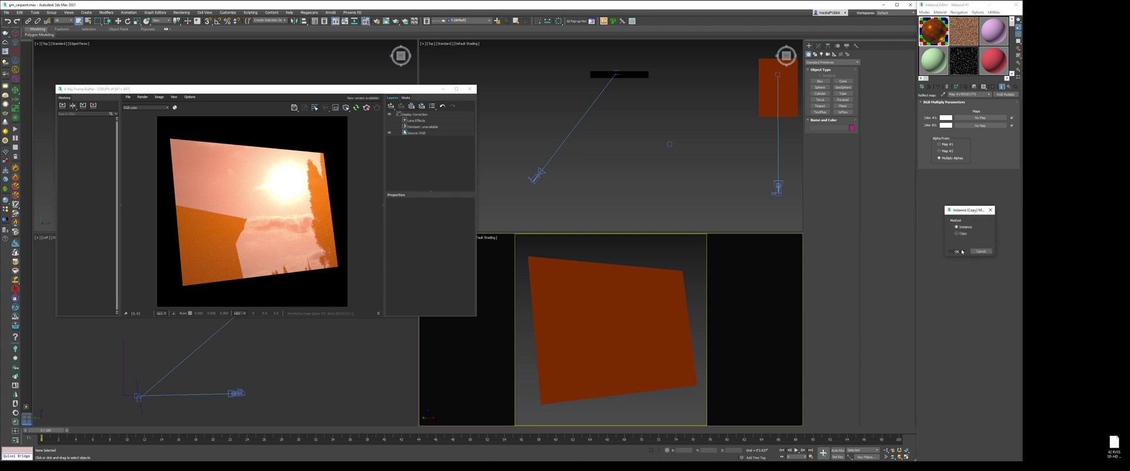
{"action": "left_click", "coordinate": [956, 251]}
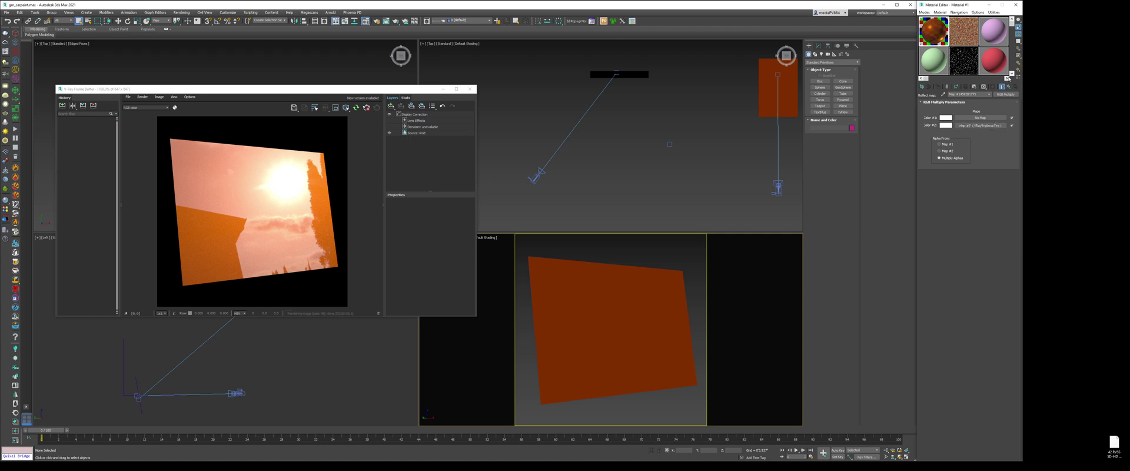
Step: Return to the blend material and brighten the first coat's blend amount color
{"action": "left_click", "coordinate": [1011, 86]}
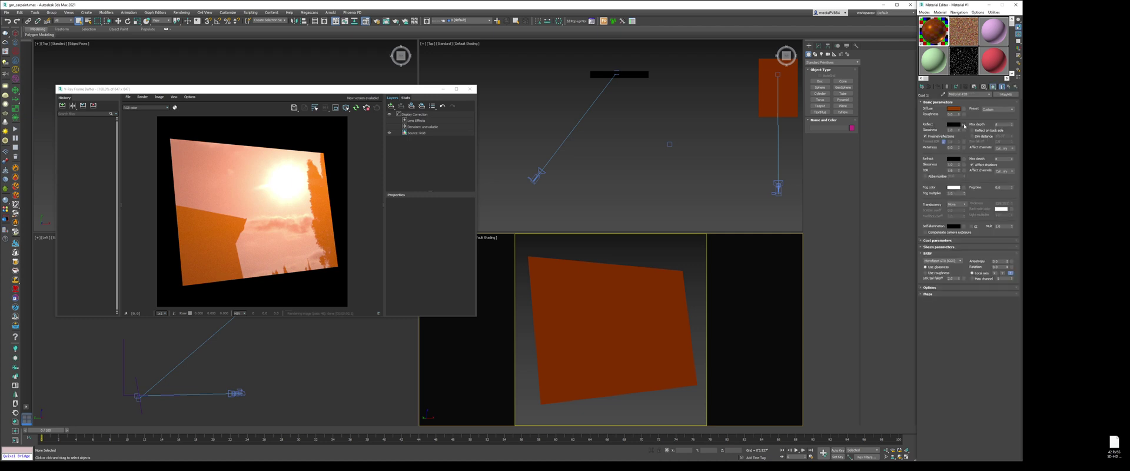
{"action": "left_click", "coordinate": [964, 125]}
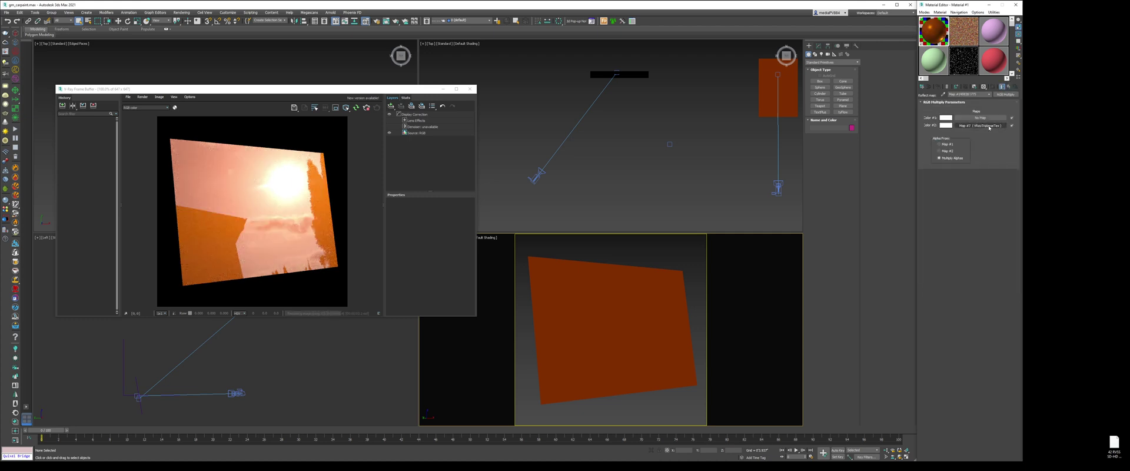
{"action": "double_click", "coordinate": [1009, 88]}
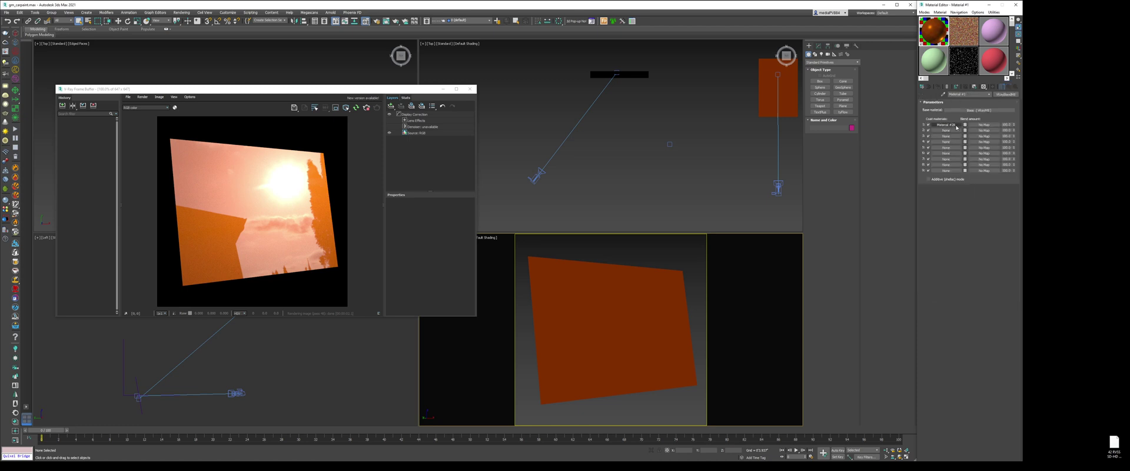
{"action": "left_click", "coordinate": [965, 124]}
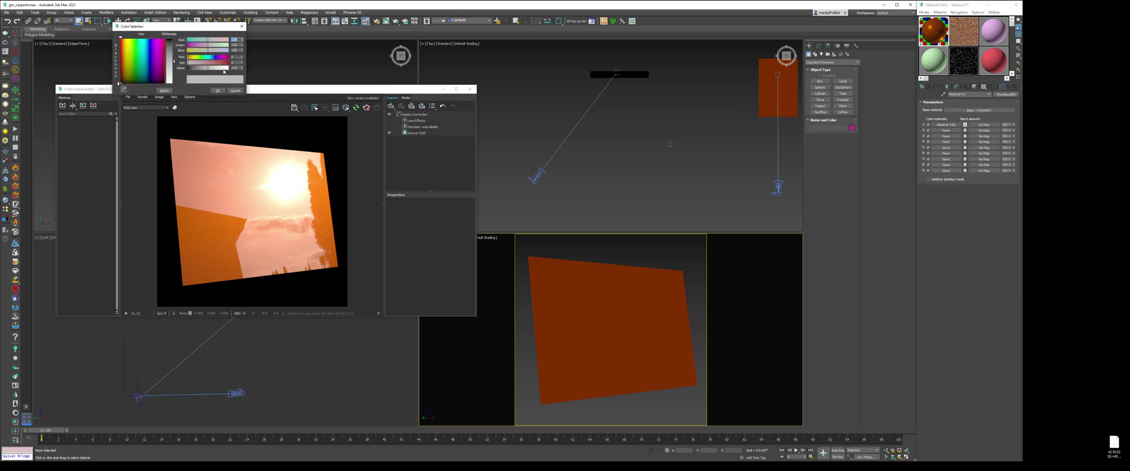
{"action": "left_click", "coordinate": [218, 90]}
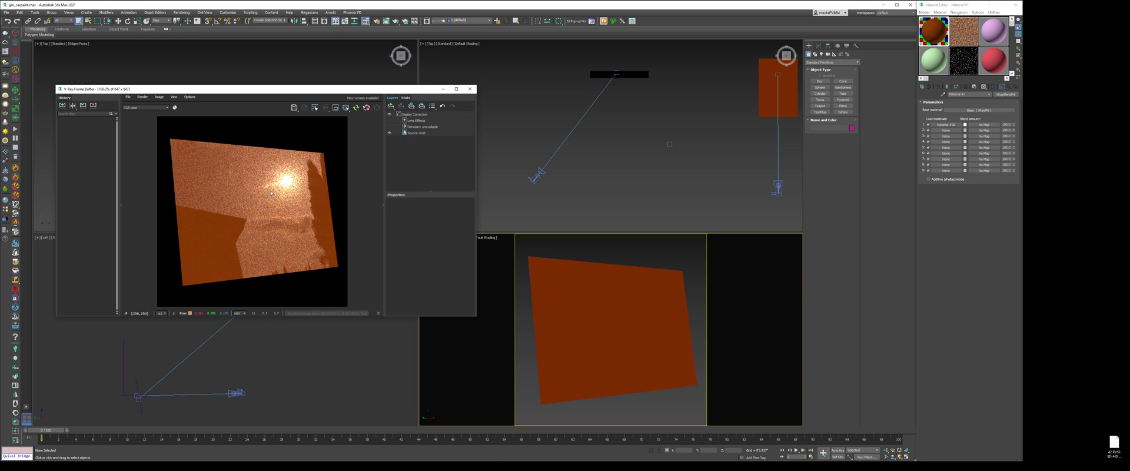
Step: Open the flake map's bitmap and examine its color pattern, then inspect the flakes up close in the render
{"action": "left_click", "coordinate": [946, 124]}
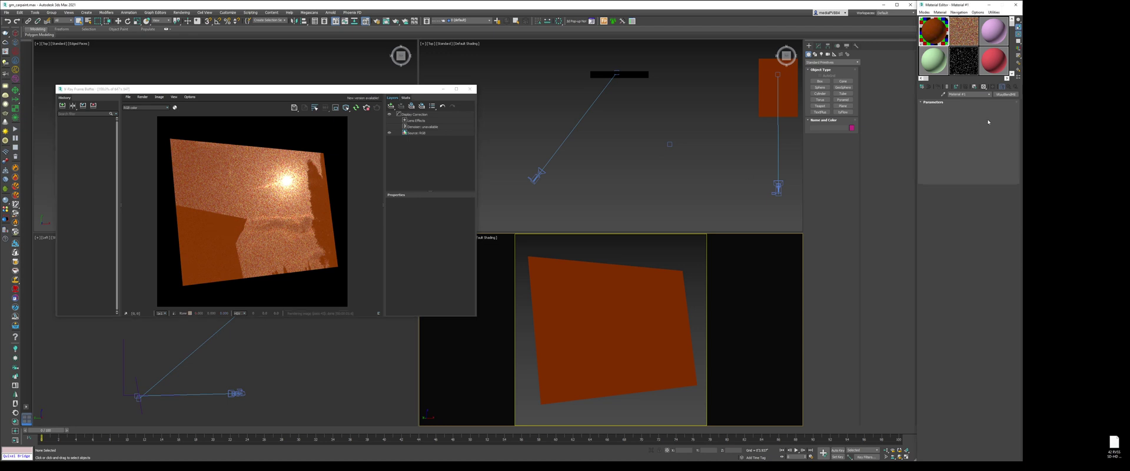
{"action": "left_click", "coordinate": [965, 125]}
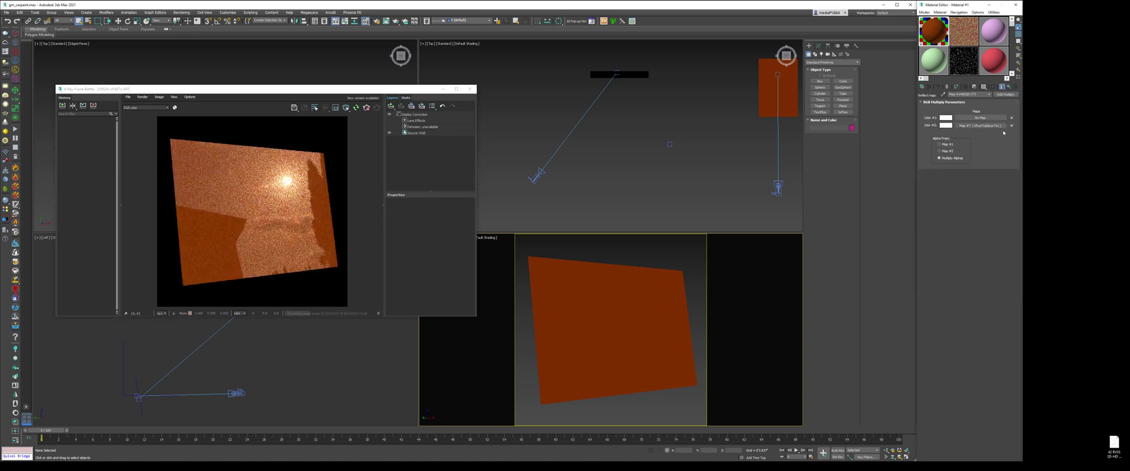
{"action": "left_click", "coordinate": [967, 31]}
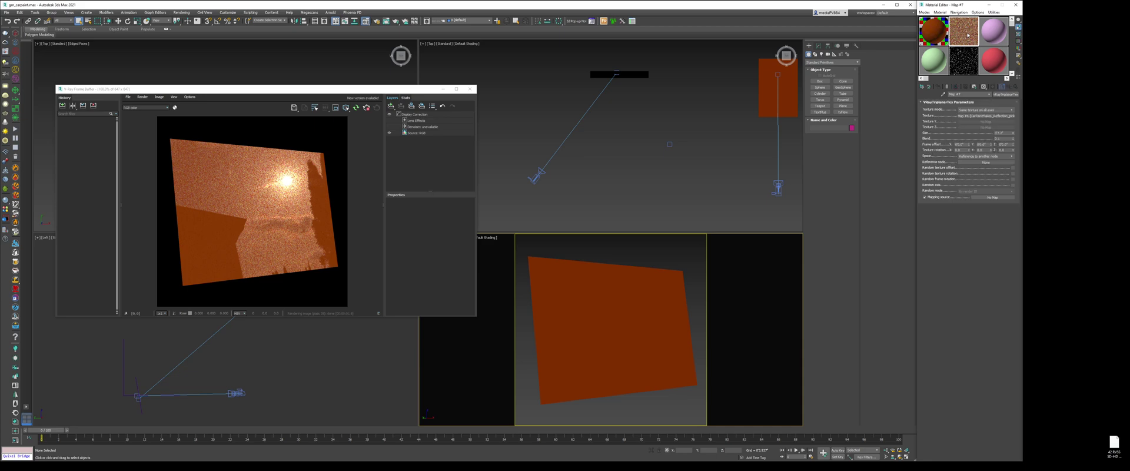
{"action": "left_click", "coordinate": [1005, 116]}
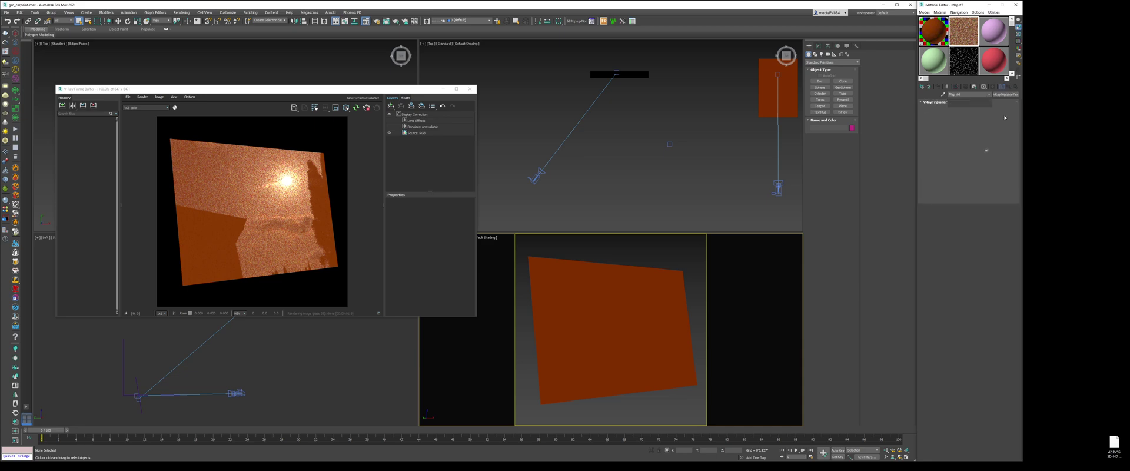
{"action": "left_click", "coordinate": [999, 191]}
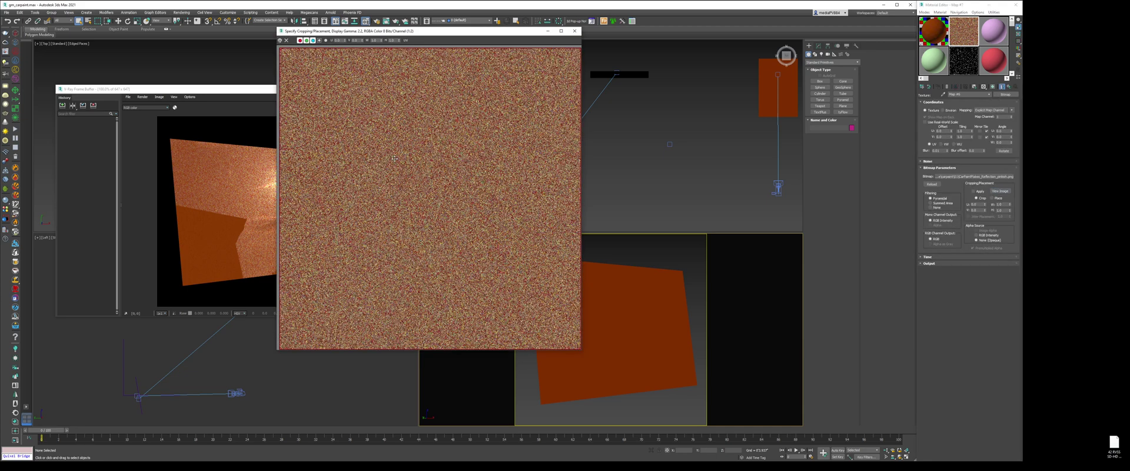
{"action": "scroll", "coordinate": [394, 159], "scroll_direction": "up", "scroll_amount": 1}
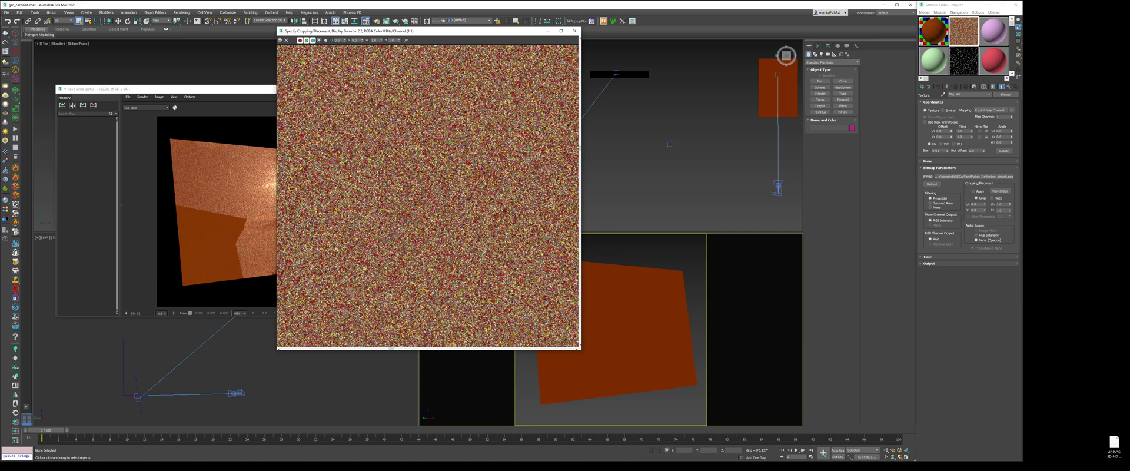
{"action": "scroll", "coordinate": [362, 218], "scroll_direction": "down", "scroll_amount": 1}
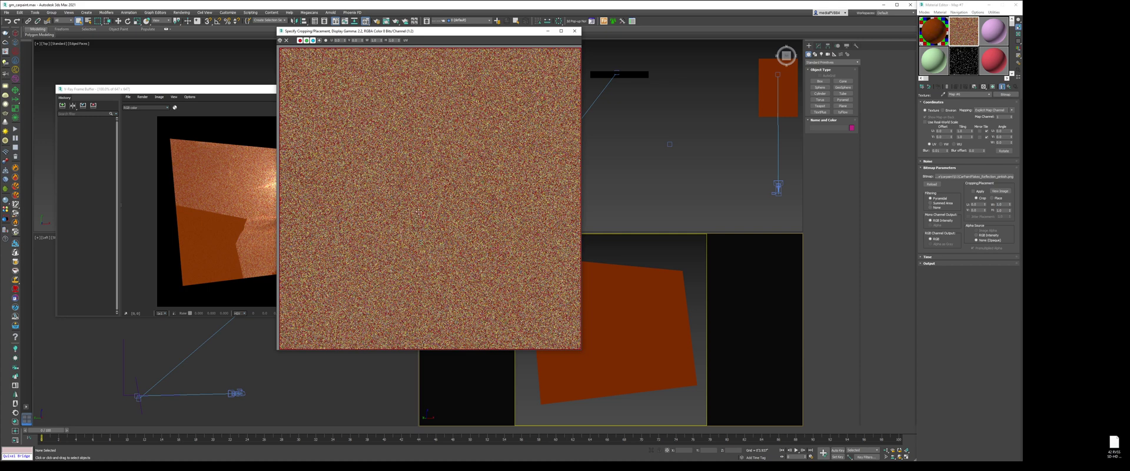
{"action": "left_click", "coordinate": [574, 31]}
{"action": "scroll", "coordinate": [259, 207], "scroll_direction": "up", "scroll_amount": 1}
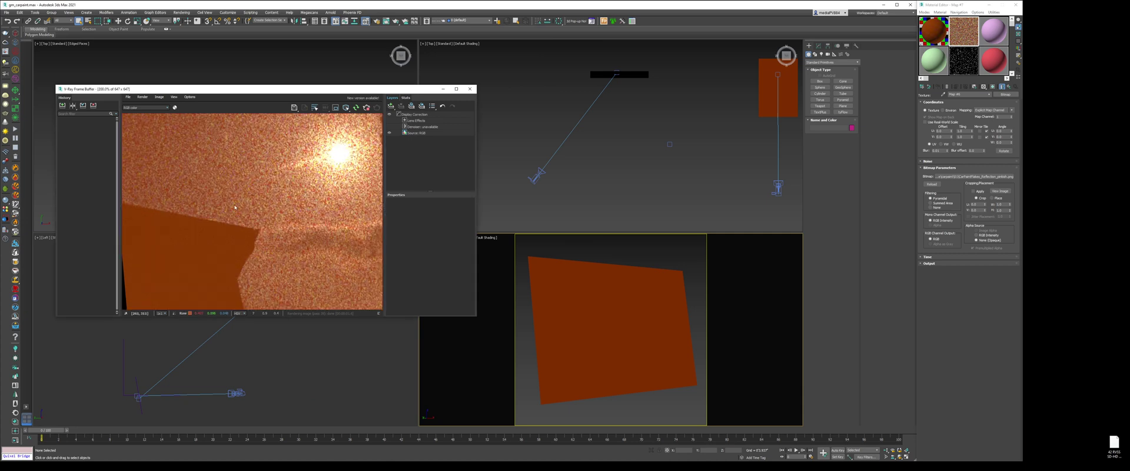
Step: Tint Color #1 of the RGB Multiply map light orange, then return to the blend material's parameters
{"action": "scroll", "coordinate": [216, 180], "scroll_direction": "down", "scroll_amount": 1}
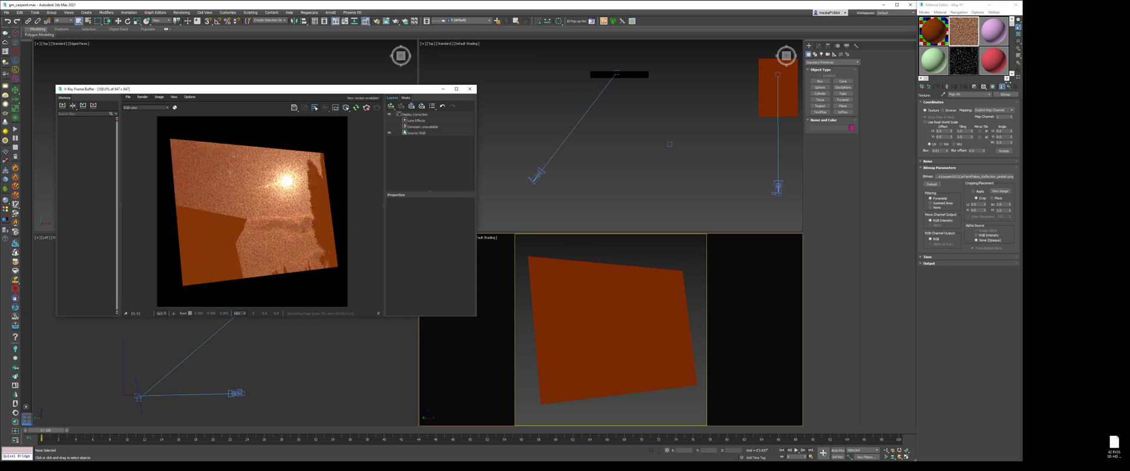
{"action": "left_click", "coordinate": [1010, 88]}
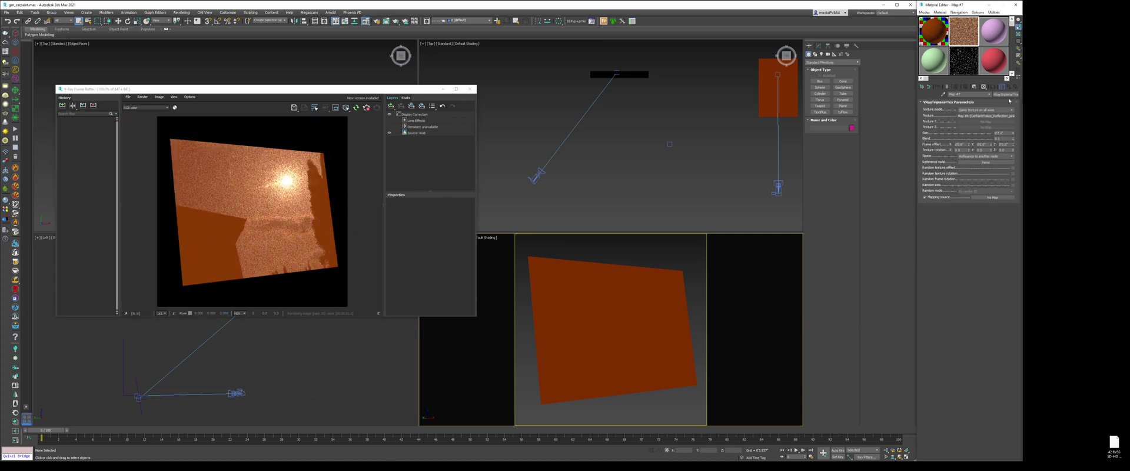
{"action": "left_click", "coordinate": [1010, 87]}
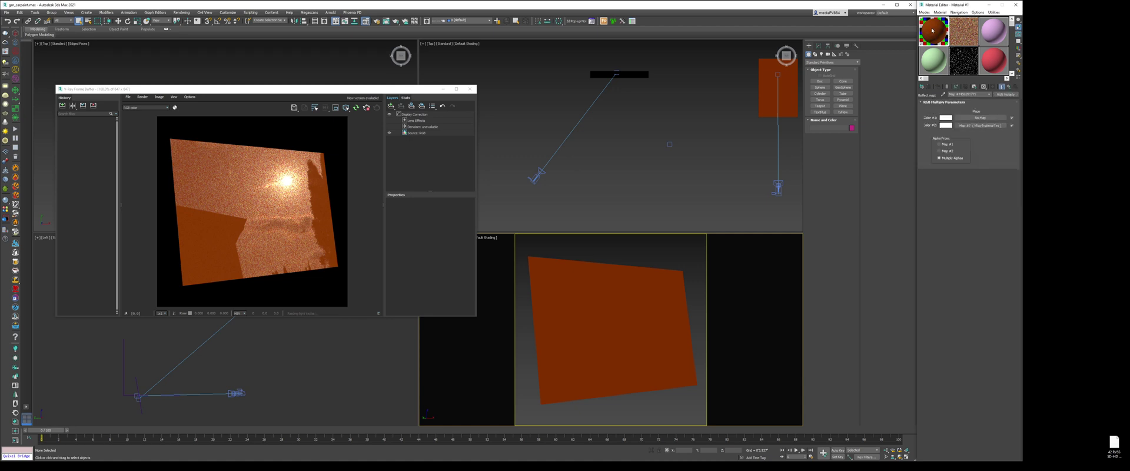
{"action": "left_click", "coordinate": [945, 117]}
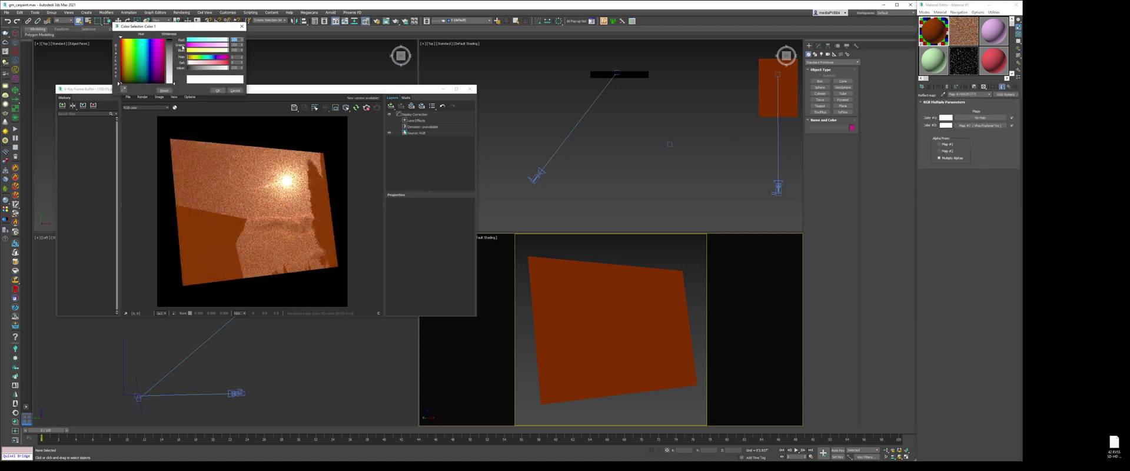
{"action": "left_click_drag", "start_coordinate": [120, 43], "coordinate": [125, 40]}
{"action": "left_click", "coordinate": [216, 63]}
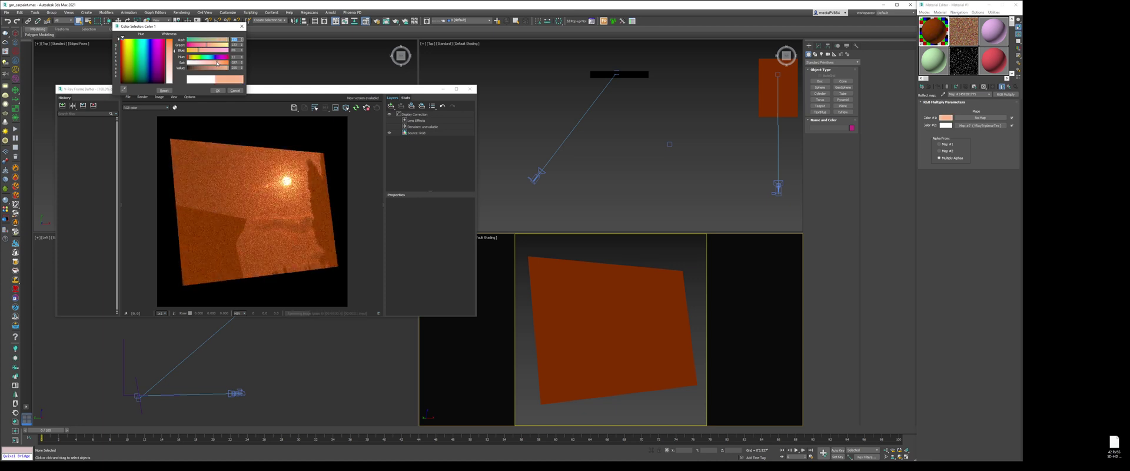
{"action": "left_click", "coordinate": [219, 63]}
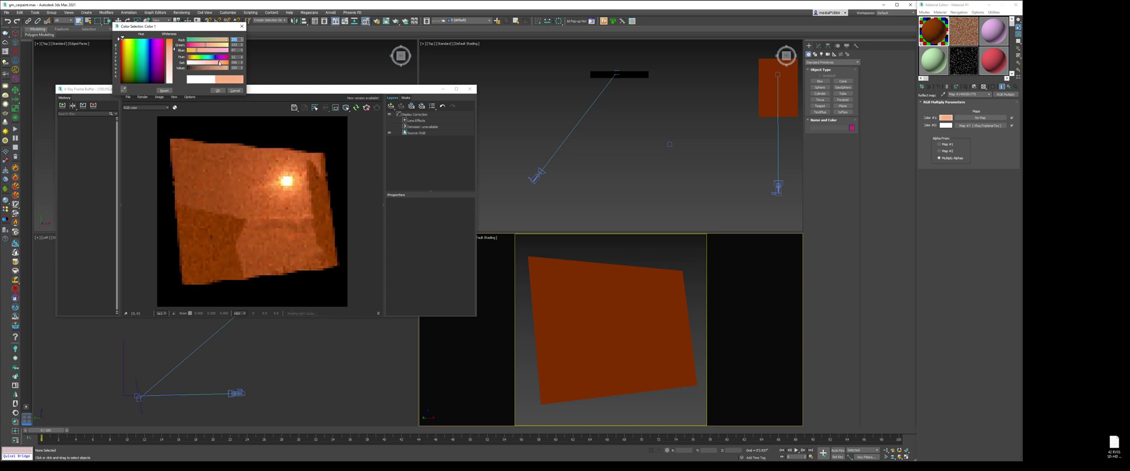
{"action": "left_click", "coordinate": [219, 63]}
{"action": "left_click", "coordinate": [218, 91]}
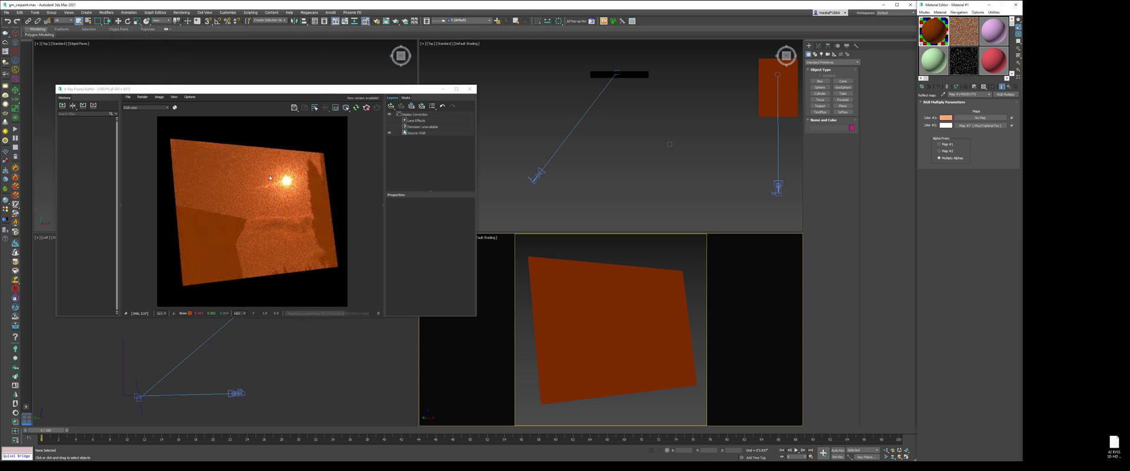
{"action": "left_click", "coordinate": [1009, 88]}
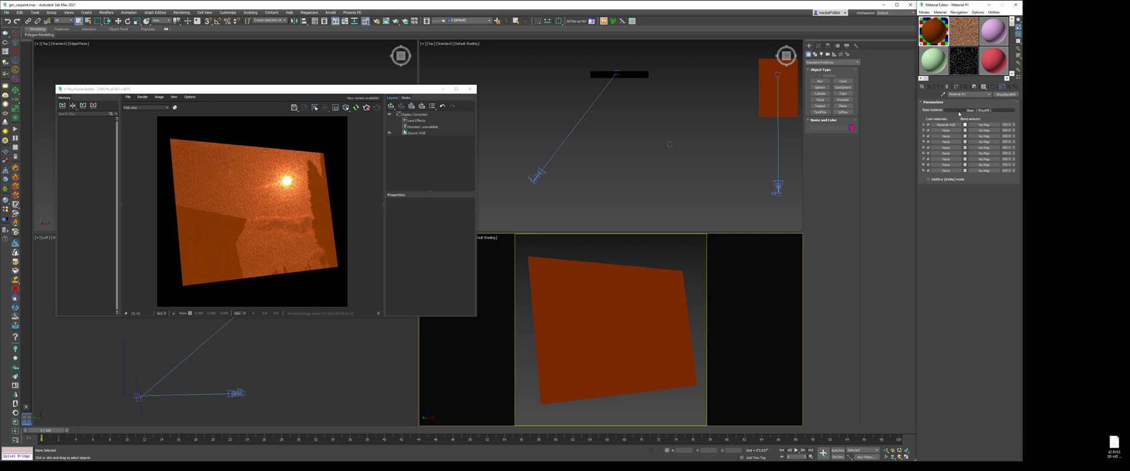
Step: Open the bitmap of the black-and-white flake map and examine the size and spread of its white specks
{"action": "left_click", "coordinate": [972, 55]}
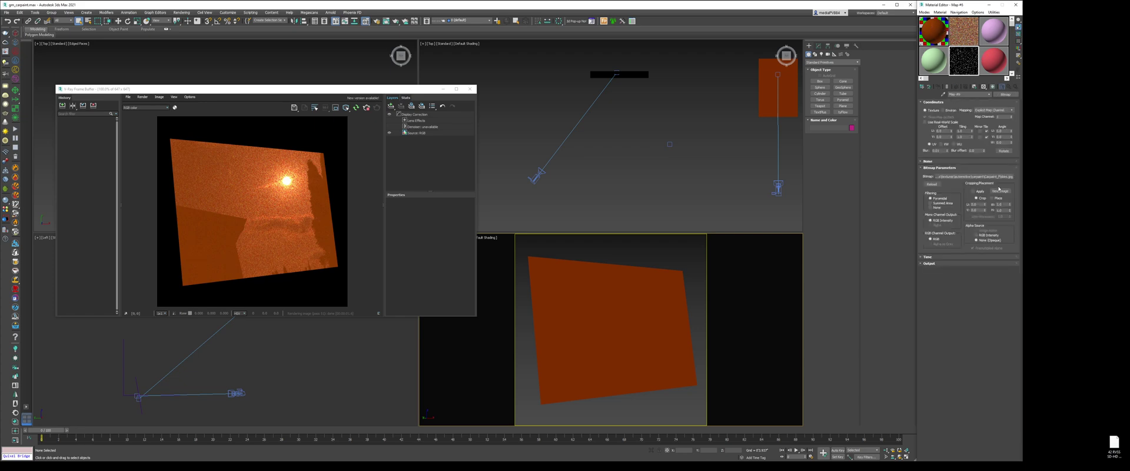
{"action": "left_click", "coordinate": [1003, 191]}
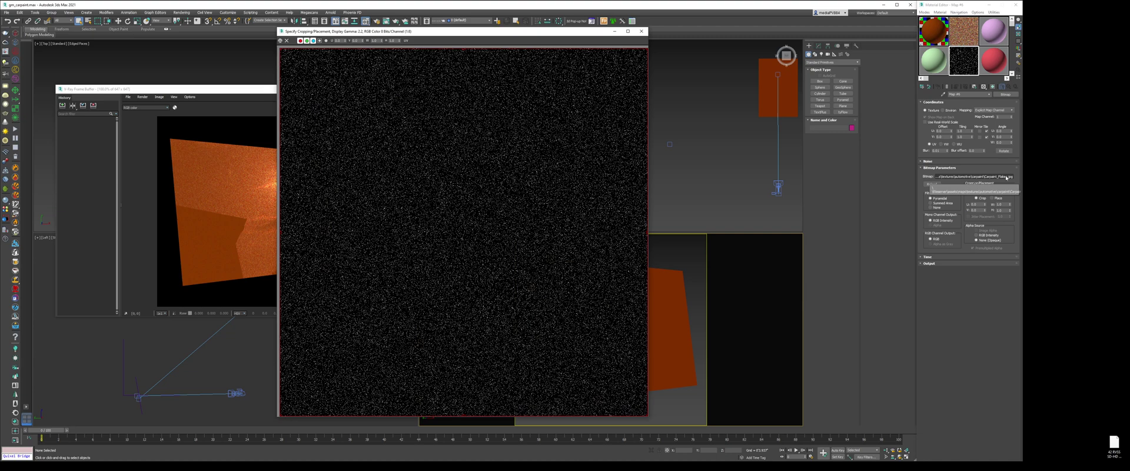
{"action": "scroll", "coordinate": [464, 172], "scroll_direction": "up", "scroll_amount": 2}
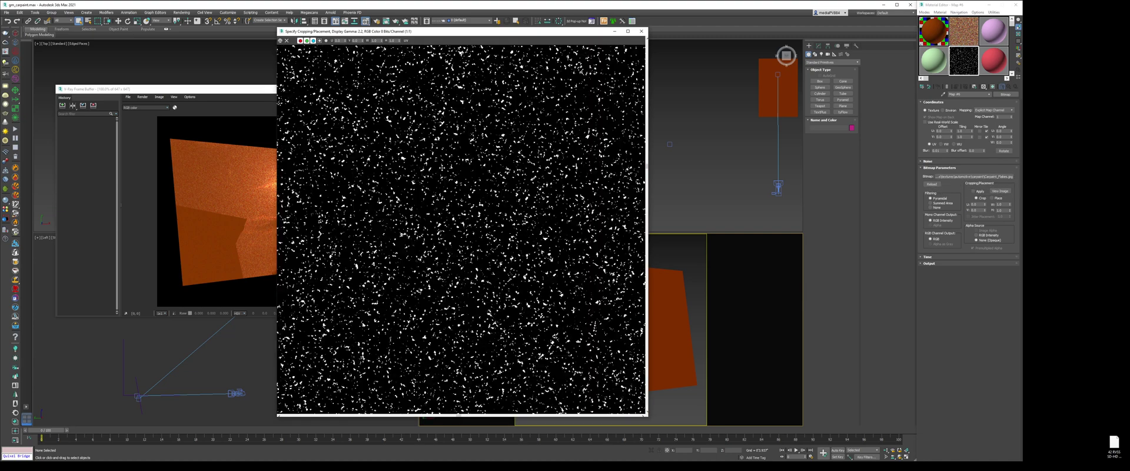
{"action": "scroll", "coordinate": [537, 155], "scroll_direction": "down", "scroll_amount": 3}
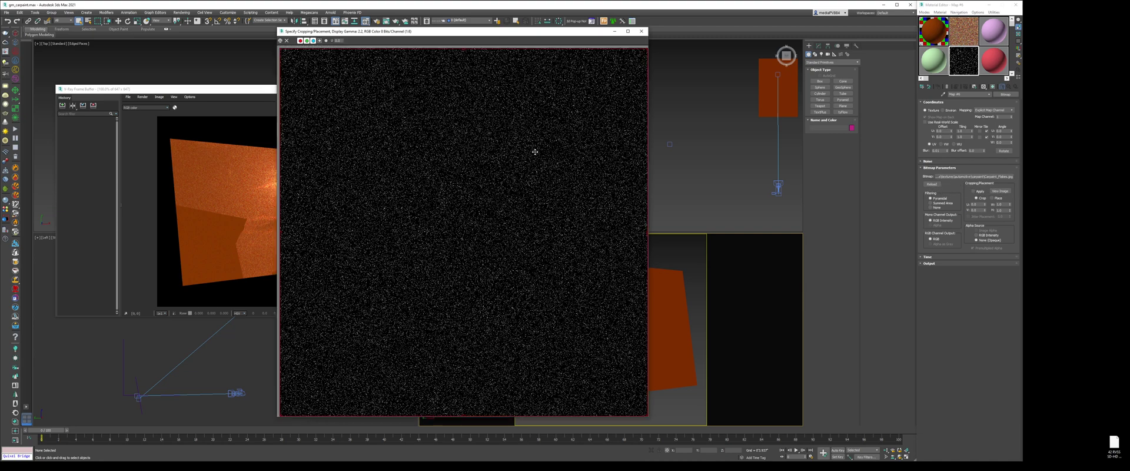
{"action": "scroll", "coordinate": [448, 242], "scroll_direction": "up", "scroll_amount": 3}
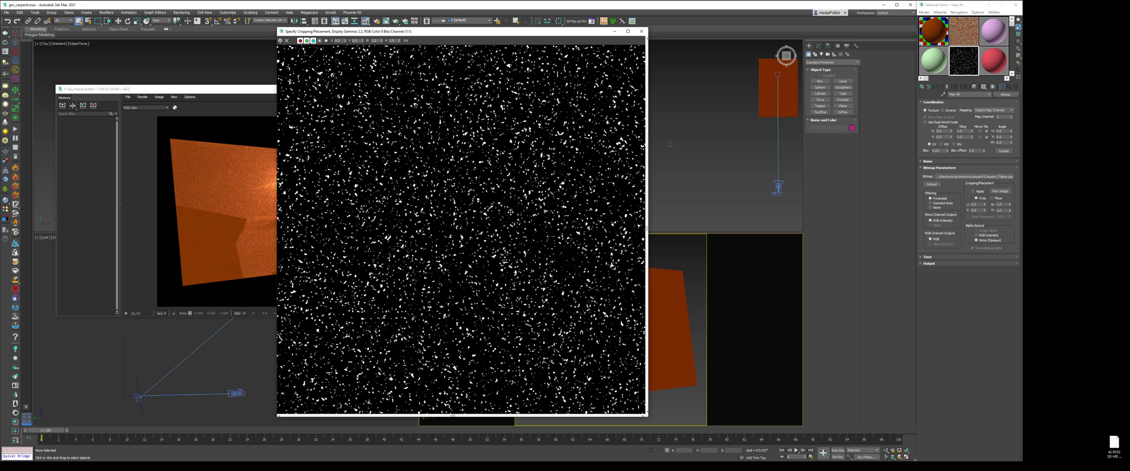
{"action": "scroll", "coordinate": [539, 181], "scroll_direction": "down", "scroll_amount": 2}
{"action": "left_click", "coordinate": [642, 31]}
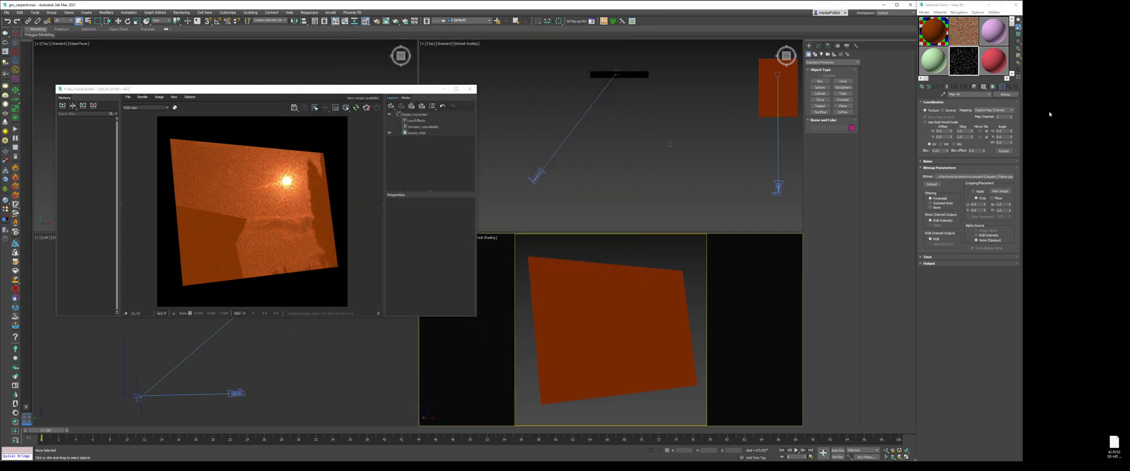
Step: Assign the black-and-white flake map to the first coat's blend amount and set its blend color to black
{"action": "left_click", "coordinate": [937, 29]}
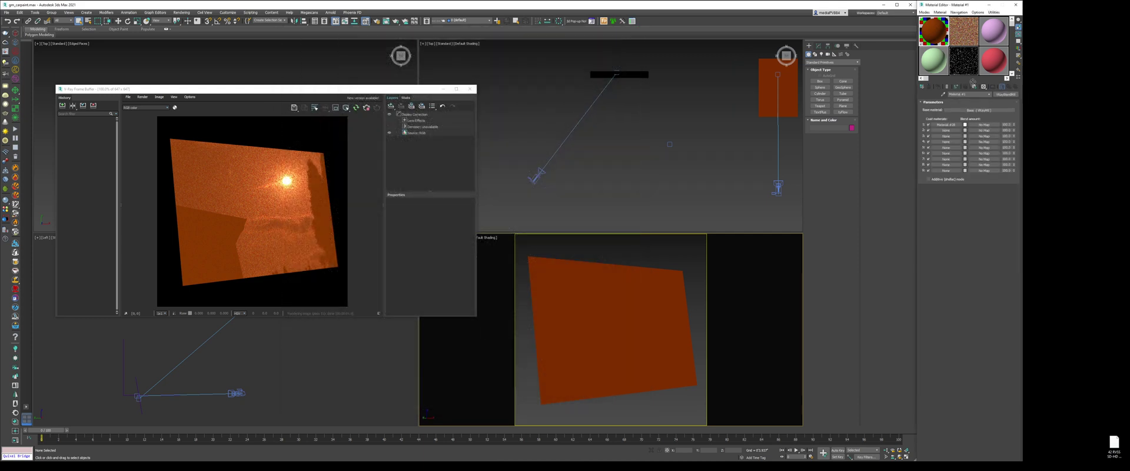
{"action": "left_click_drag", "start_coordinate": [984, 129], "coordinate": [984, 125]}
{"action": "left_click", "coordinate": [956, 251]}
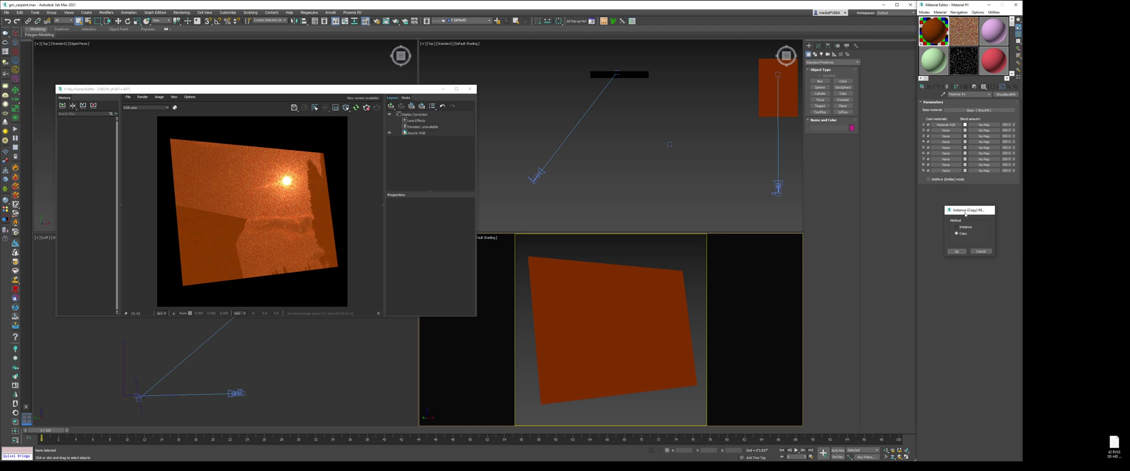
{"action": "left_click", "coordinate": [964, 125]}
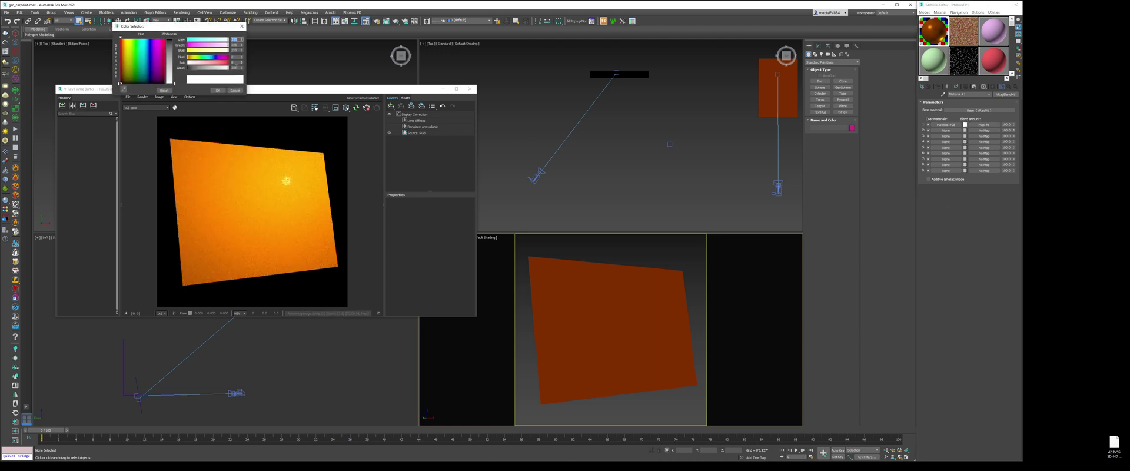
{"action": "right_click", "coordinate": [242, 69]}
{"action": "left_click", "coordinate": [218, 91]}
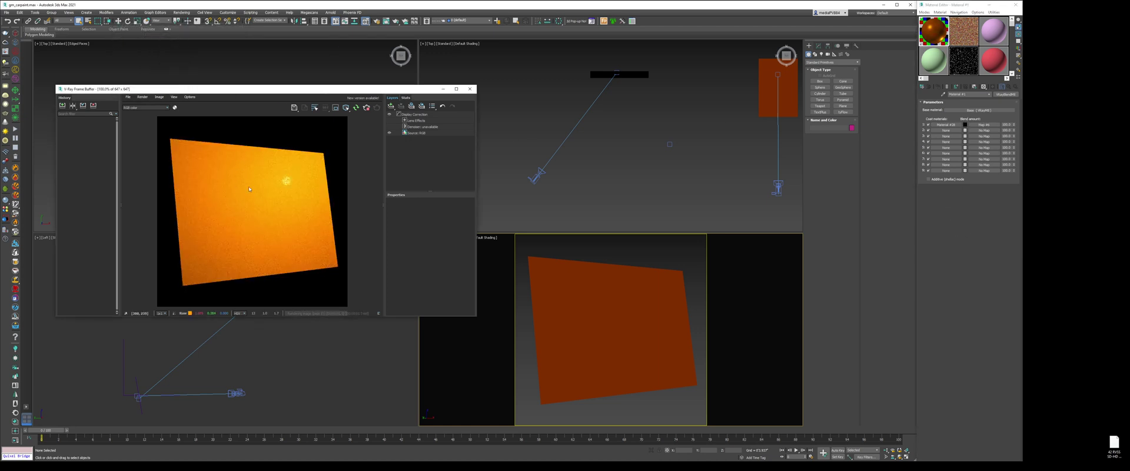
{"action": "scroll", "coordinate": [286, 185], "scroll_direction": "up", "scroll_amount": 1}
{"action": "scroll", "coordinate": [294, 181], "scroll_direction": "up", "scroll_amount": 1}
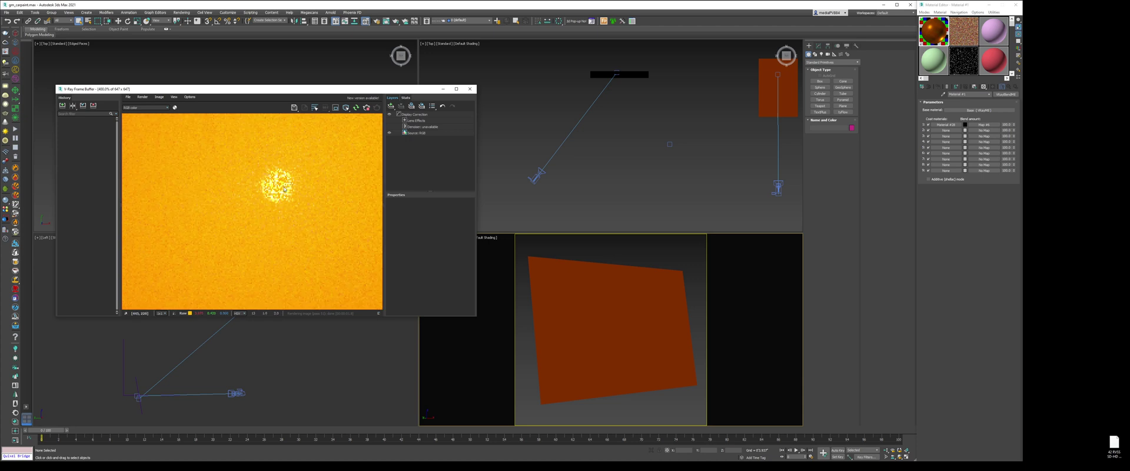
{"action": "scroll", "coordinate": [281, 191], "scroll_direction": "down", "scroll_amount": 2}
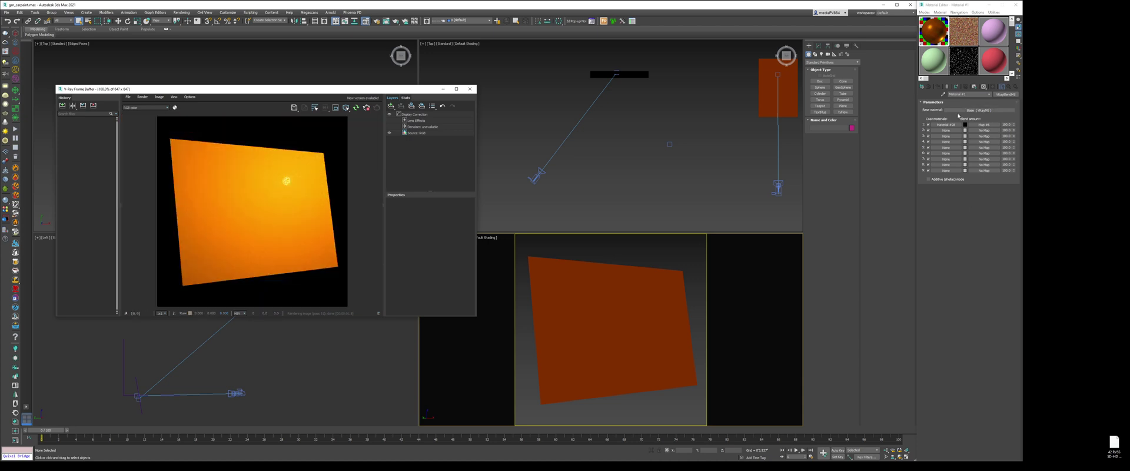
Step: Unlock the Fresnel IOR of the first coat material, set it to 14, and check the flakes in the render
{"action": "left_click", "coordinate": [946, 125]}
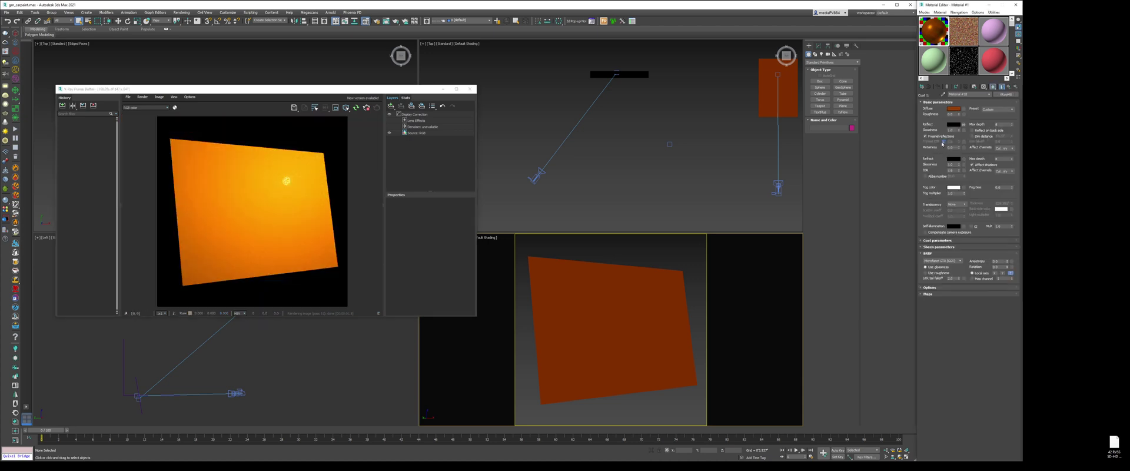
{"action": "left_click", "coordinate": [942, 142]}
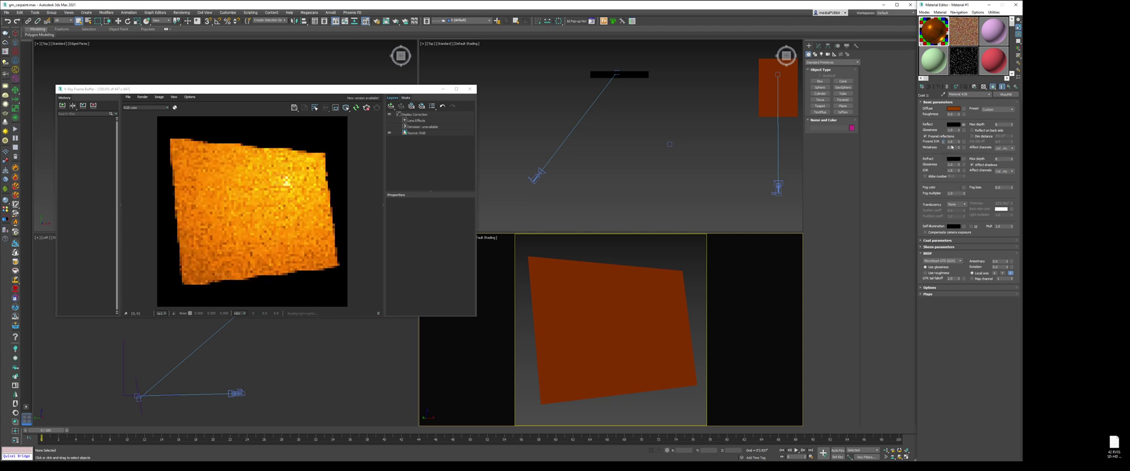
{"action": "type", "text": "14"}
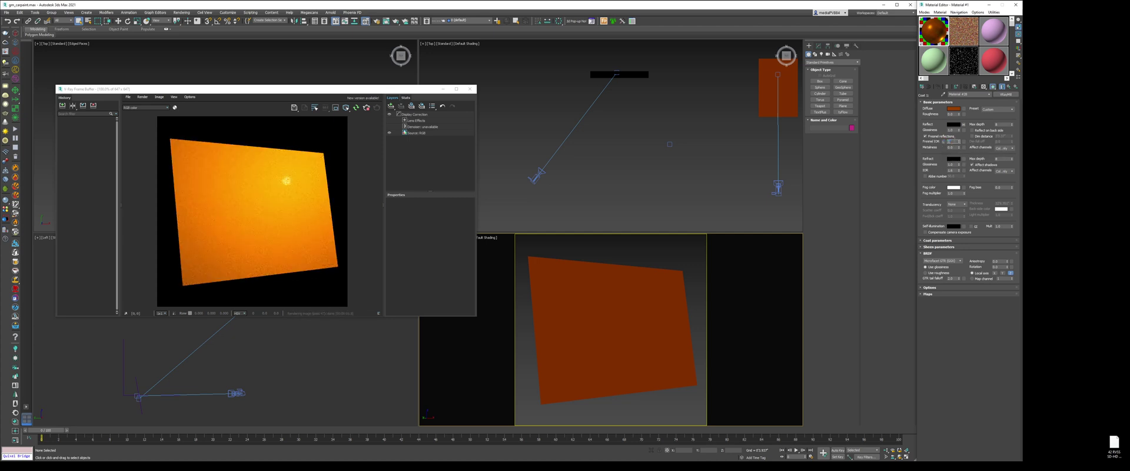
{"action": "key", "text": "Return"}
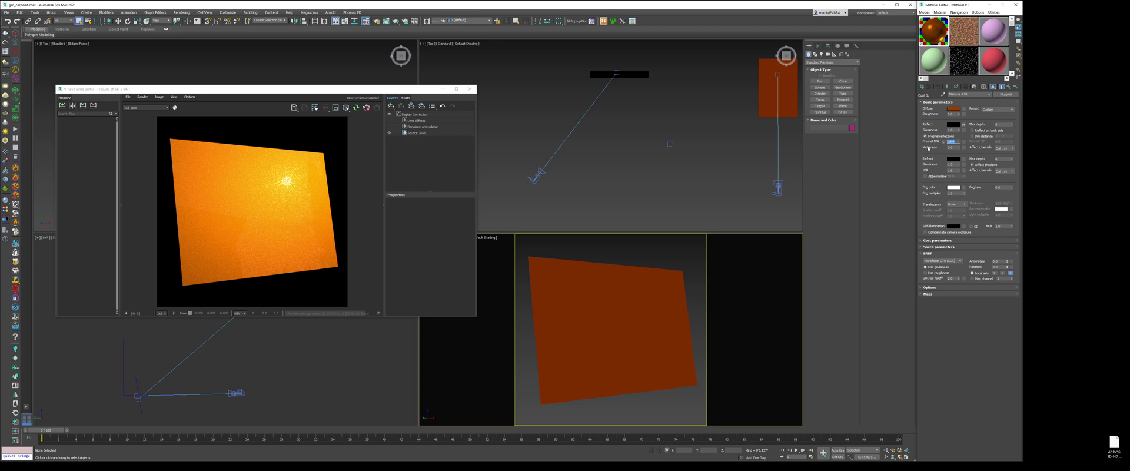
{"action": "scroll", "coordinate": [252, 203], "scroll_direction": "up", "scroll_amount": 2}
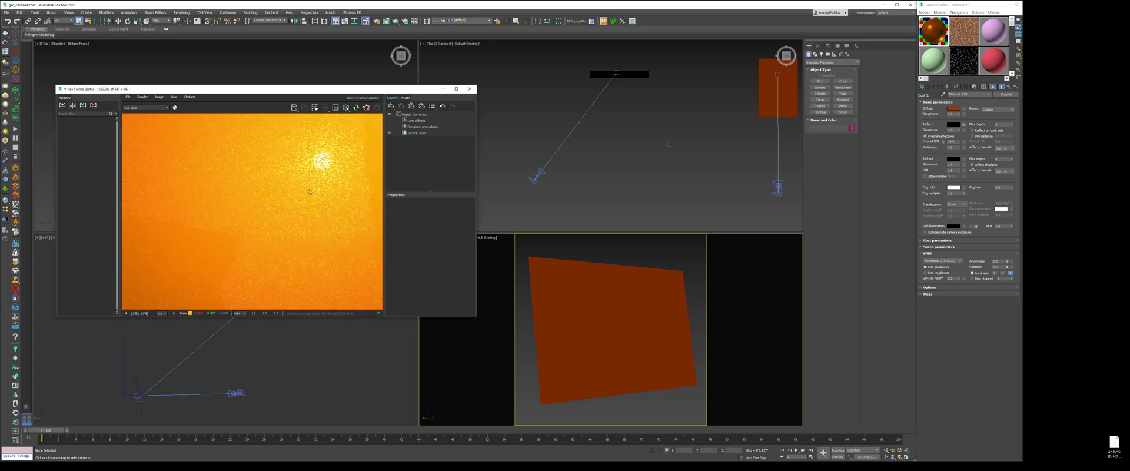
{"action": "scroll", "coordinate": [270, 175], "scroll_direction": "down", "scroll_amount": 2}
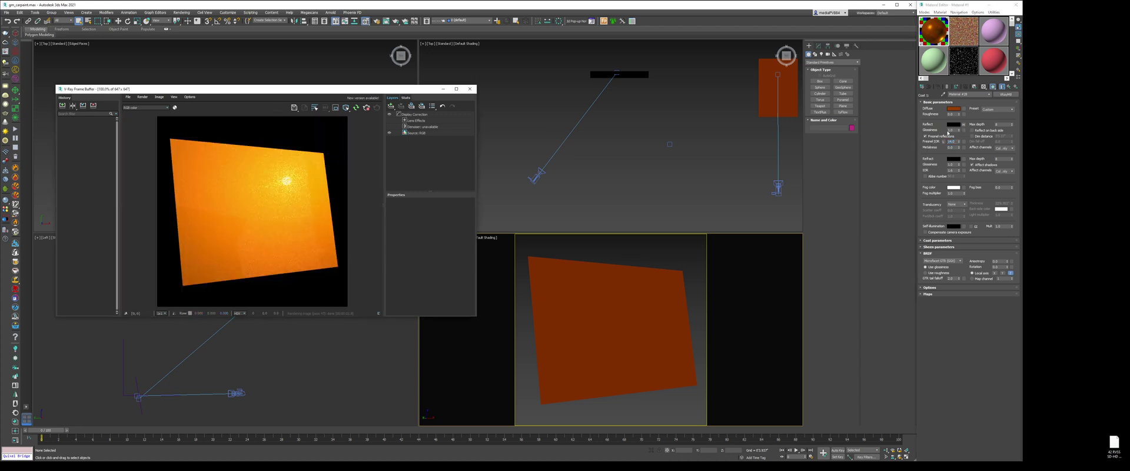
Step: Lower the first coat material's reflection glossiness and check the softened flake highlights up close
{"action": "left_click", "coordinate": [951, 130]}
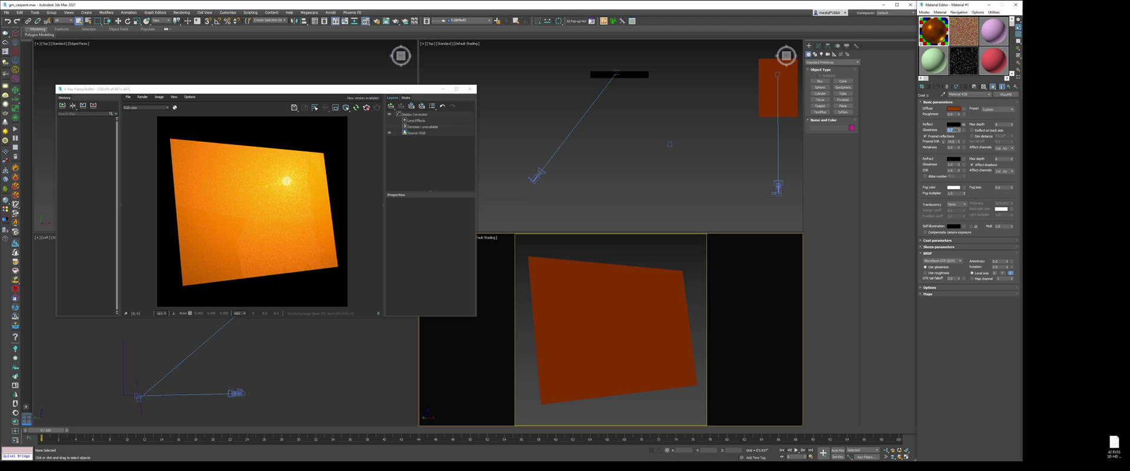
{"action": "left_click", "coordinate": [299, 190]}
{"action": "scroll", "coordinate": [299, 188], "scroll_direction": "up", "scroll_amount": 1}
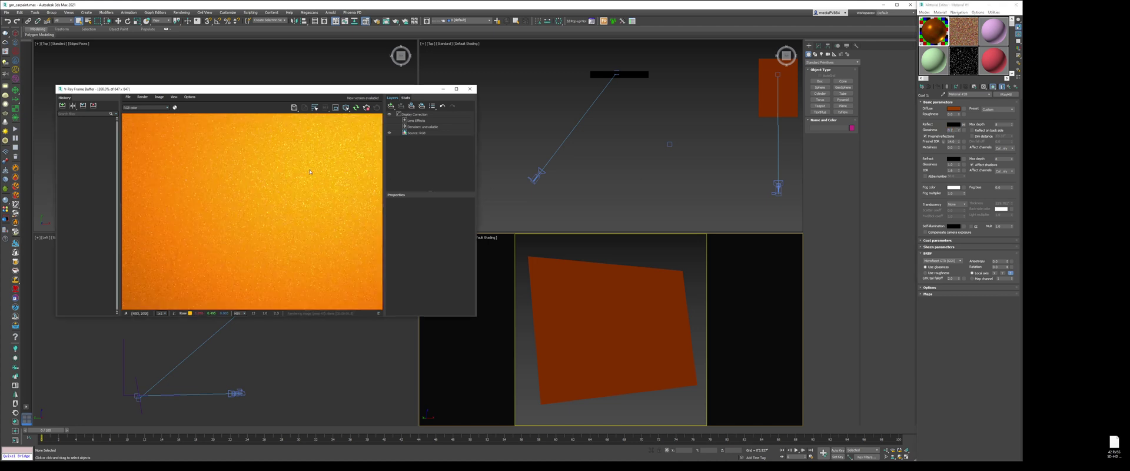
{"action": "scroll", "coordinate": [193, 203], "scroll_direction": "down", "scroll_amount": 2}
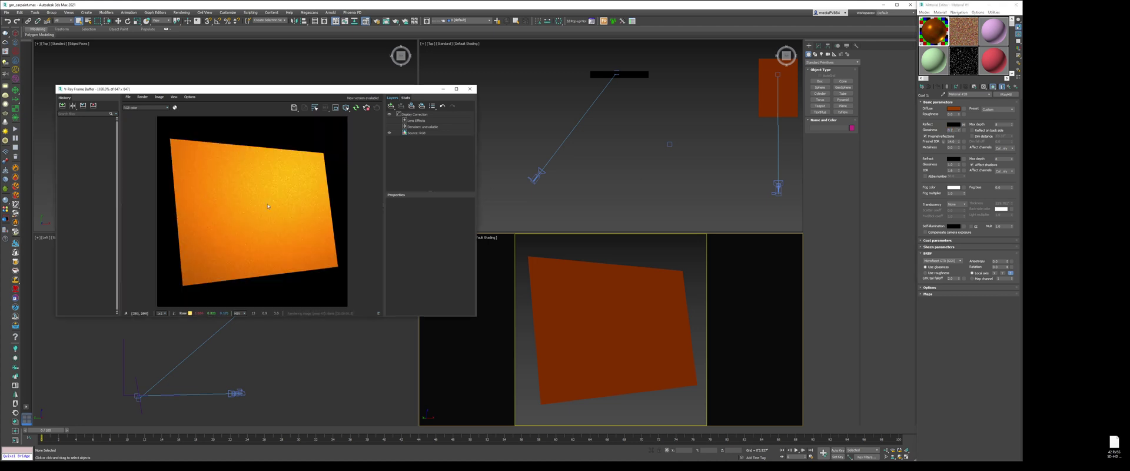
Step: Return to the blend material and add a new VRayMtl as the second coat material
{"action": "left_click", "coordinate": [1009, 88]}
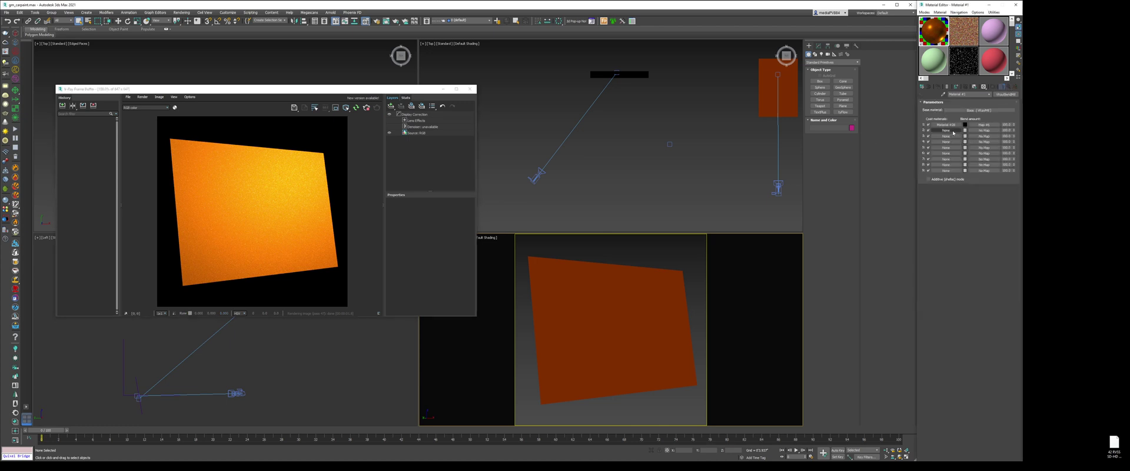
{"action": "left_click", "coordinate": [952, 132]}
{"action": "double_click", "coordinate": [1048, 231]}
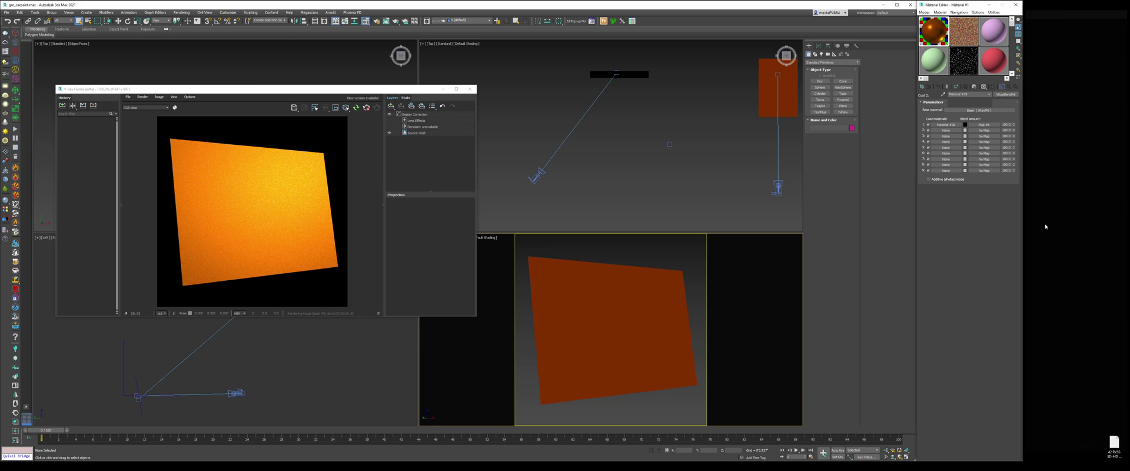
Step: Set the second coat material's diffuse color to black and its reflection color to white
{"action": "left_click", "coordinate": [956, 110]}
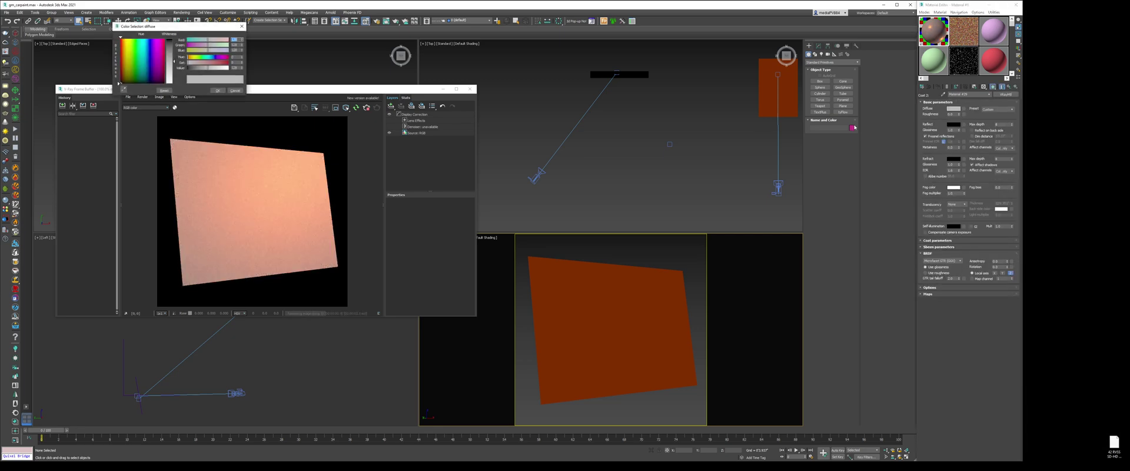
{"action": "left_click_drag", "start_coordinate": [217, 68], "coordinate": [185, 67]}
{"action": "left_click", "coordinate": [218, 90]}
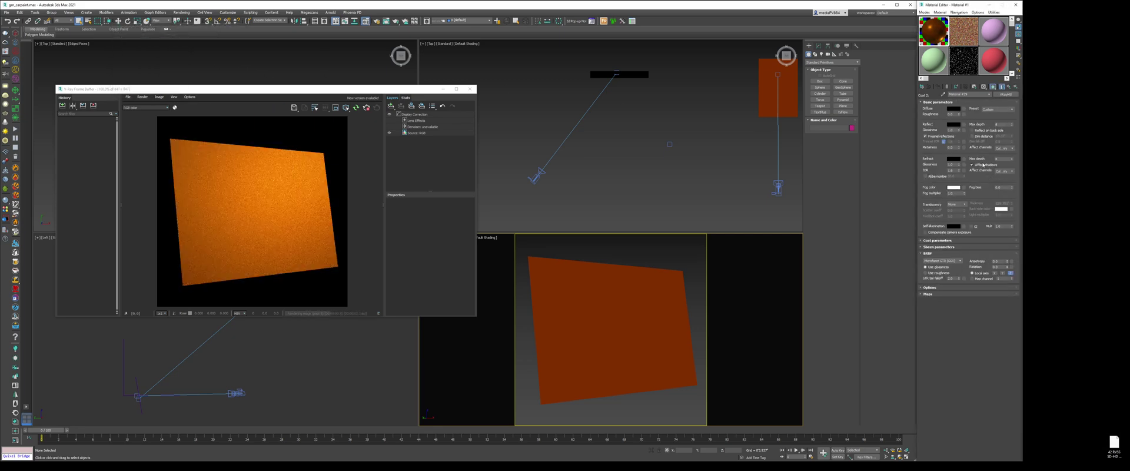
{"action": "left_click", "coordinate": [953, 125]}
{"action": "left_click", "coordinate": [228, 69]}
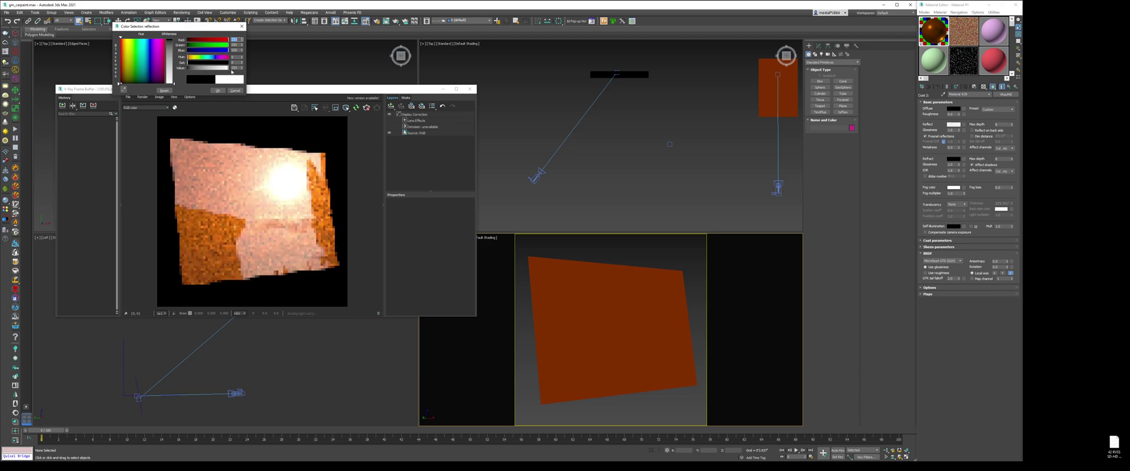
{"action": "left_click", "coordinate": [218, 90]}
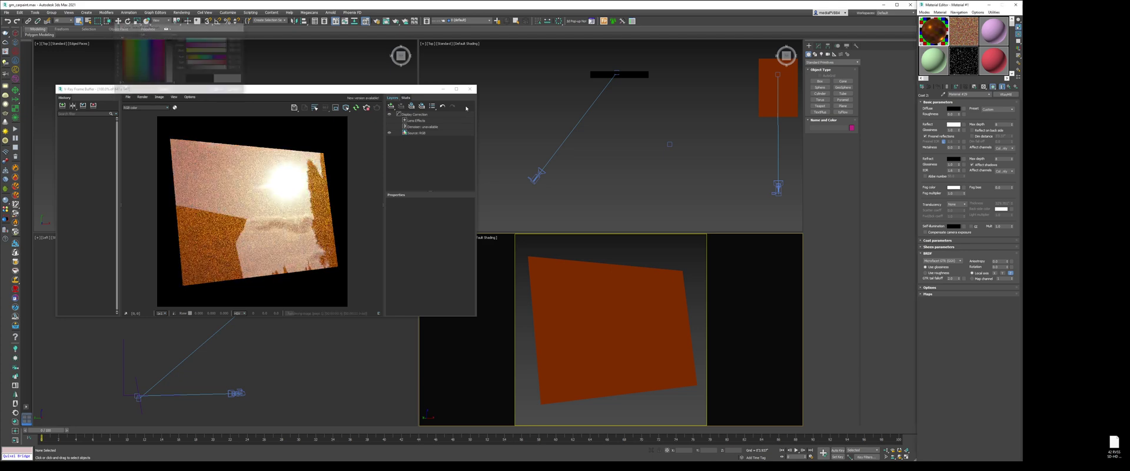
Step: Unlock the Fresnel IOR of the second coat material and set it to 4
{"action": "left_click", "coordinate": [943, 141]}
{"action": "double_click", "coordinate": [952, 142]}
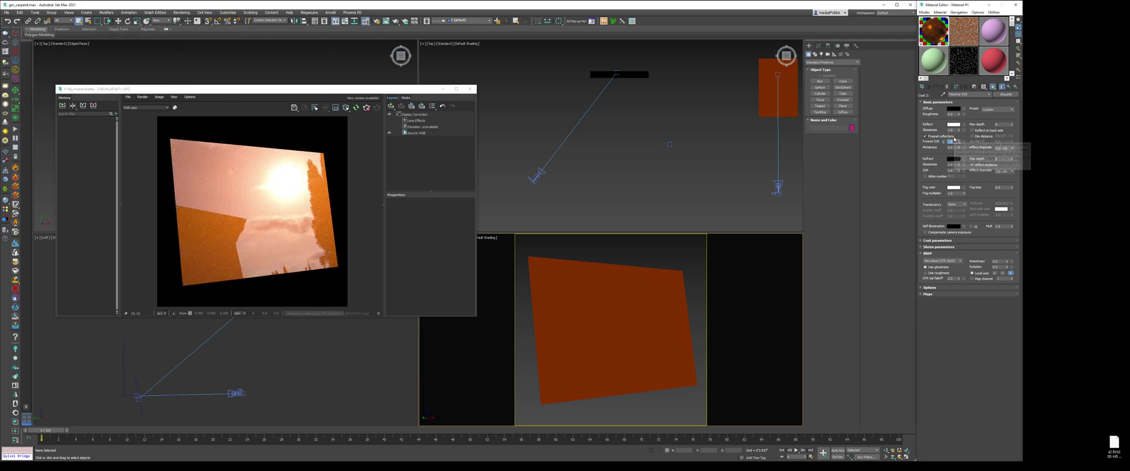
{"action": "type", "text": "4"}
{"action": "key", "text": "Return"}
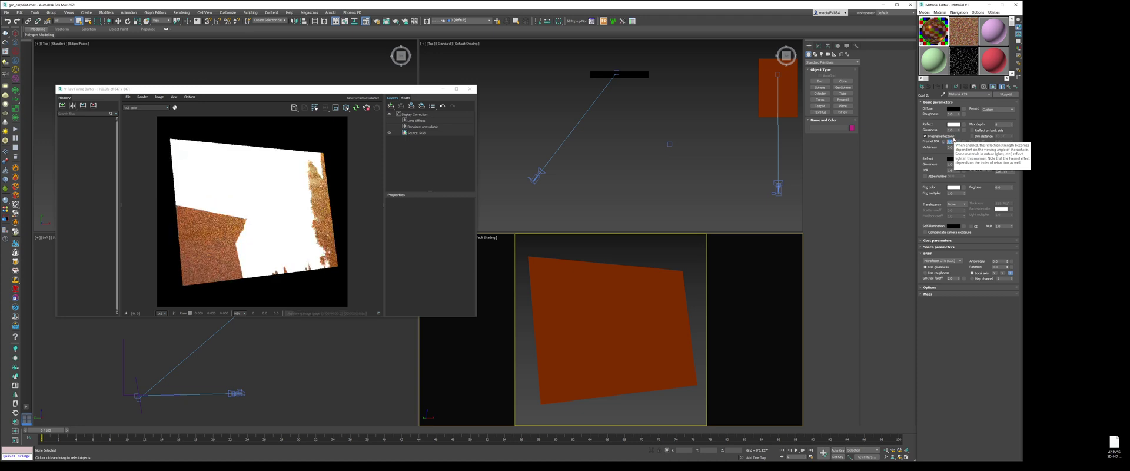
Step: Return to the blend material and set the second coat's blend amount color to black
{"action": "left_click", "coordinate": [1009, 86]}
{"action": "left_click", "coordinate": [965, 130]}
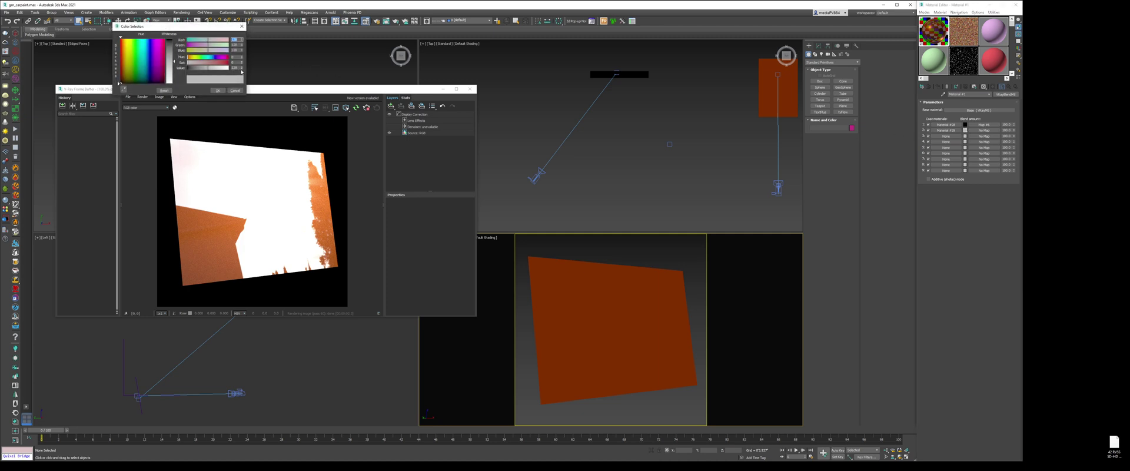
{"action": "right_click", "coordinate": [242, 69]}
{"action": "left_click", "coordinate": [217, 90]}
Step: Assign a Falloff map to the second coat's blend amount and set its falloff type to Fresnel
{"action": "left_click", "coordinate": [988, 131]}
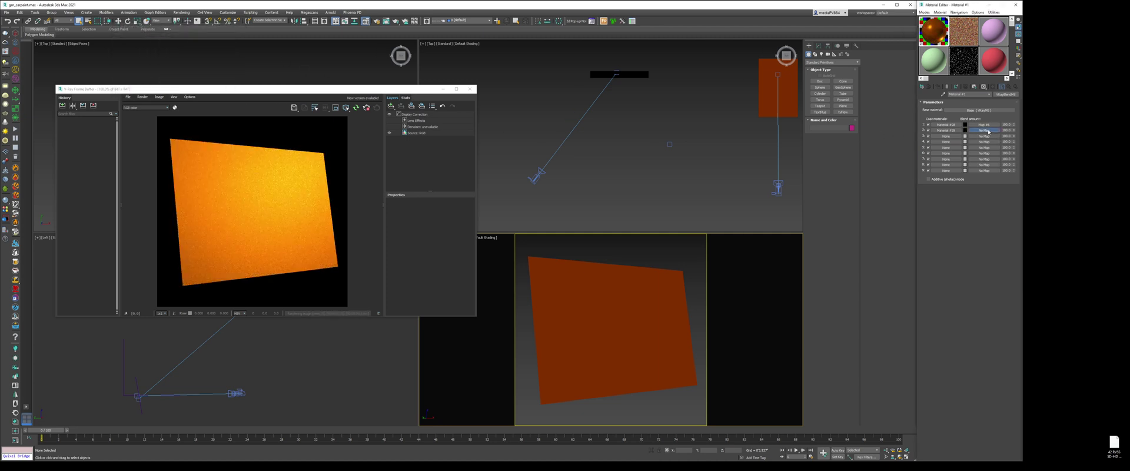
{"action": "left_click", "coordinate": [989, 130]}
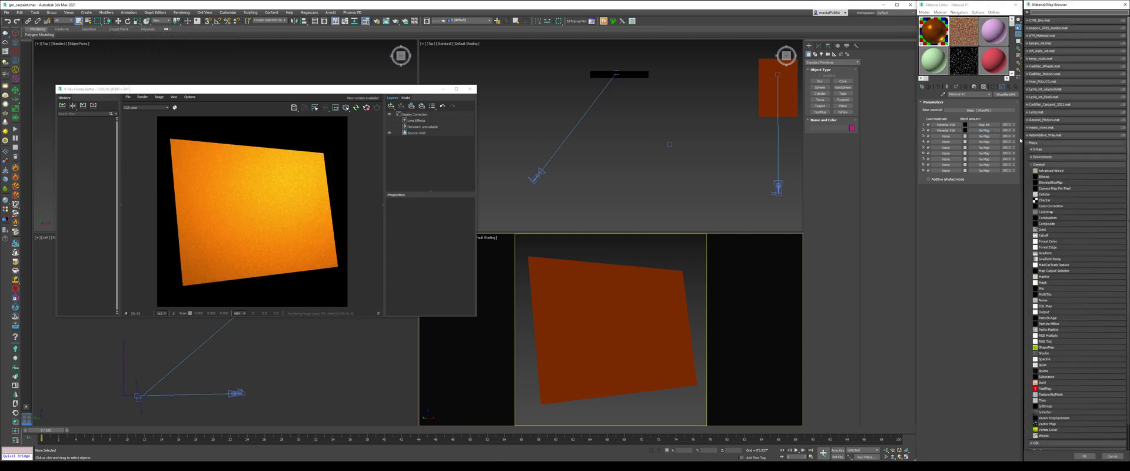
{"action": "double_click", "coordinate": [1045, 234]}
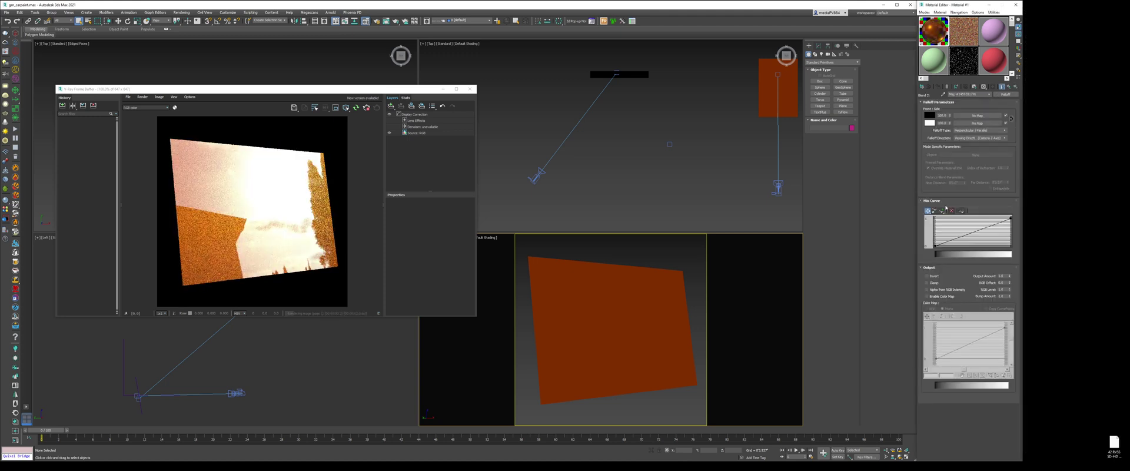
{"action": "left_click", "coordinate": [980, 130]}
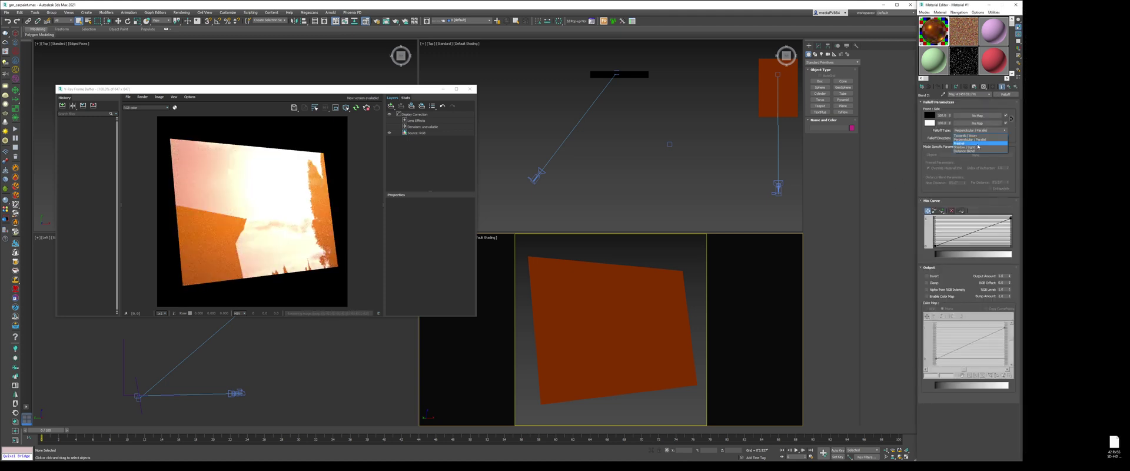
{"action": "left_click", "coordinate": [978, 145]}
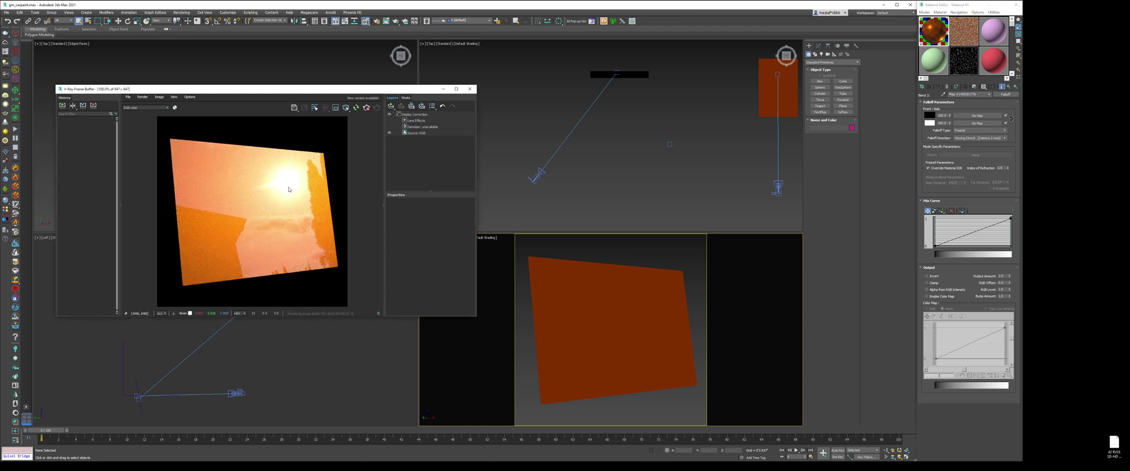
Step: Move the render window clear of the camera viewport and switch that viewport to the second camera
{"action": "left_click_drag", "start_coordinate": [355, 88], "coordinate": [320, 58]}
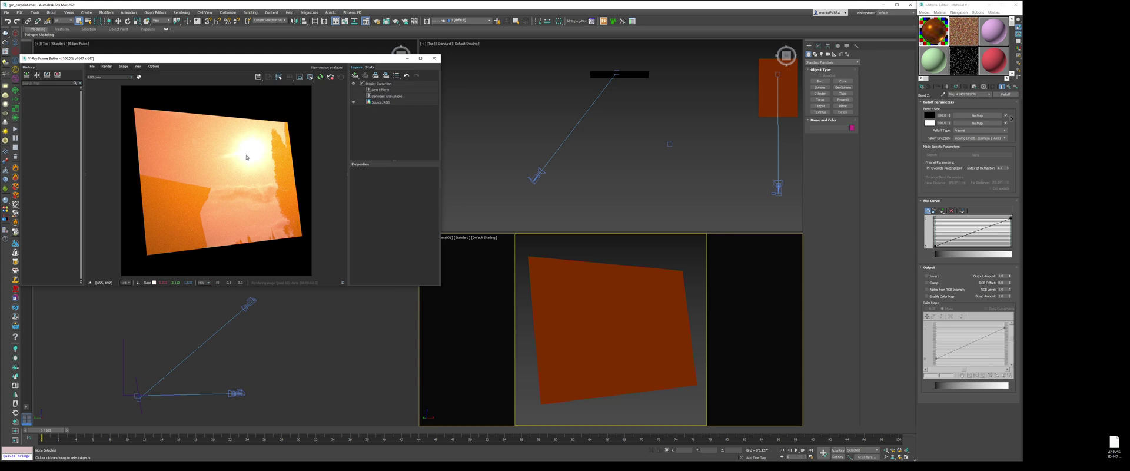
{"action": "left_click", "coordinate": [447, 240]}
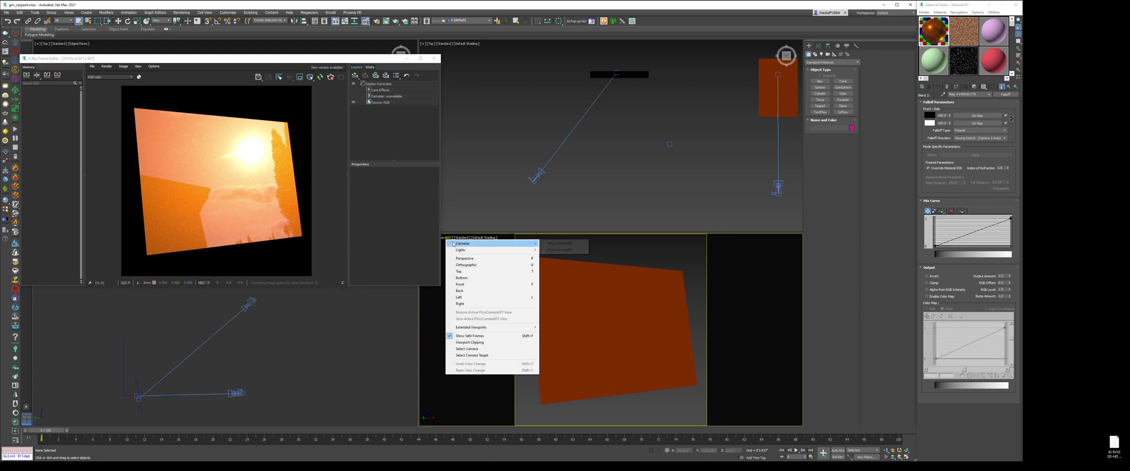
{"action": "left_click", "coordinate": [544, 251]}
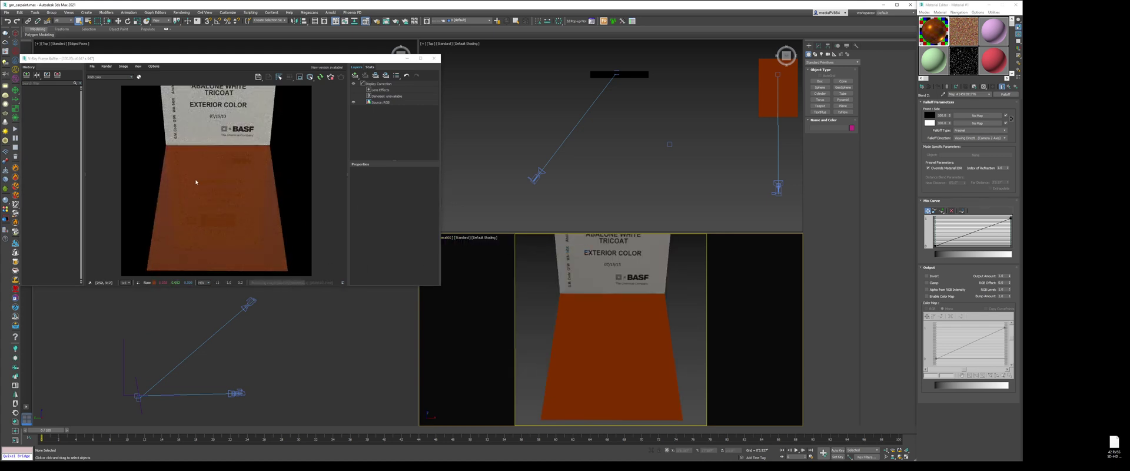
Step: Compare the reflected lettering on the rendered paint chip with the reference photo
{"action": "scroll", "coordinate": [219, 199], "scroll_direction": "up", "scroll_amount": 1}
{"action": "middle_click_drag", "start_coordinate": [219, 200], "coordinate": [222, 155]}
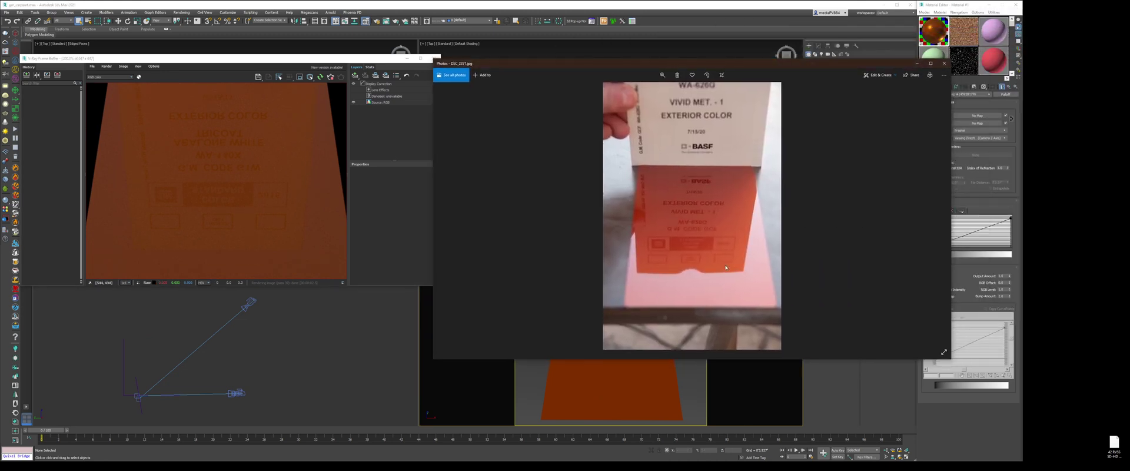
{"action": "left_click", "coordinate": [263, 185]}
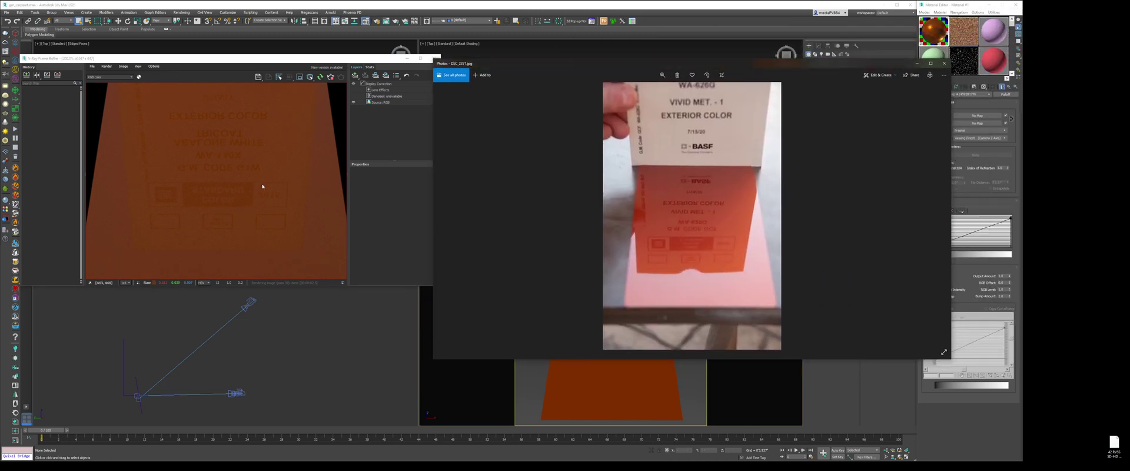
{"action": "scroll", "coordinate": [231, 187], "scroll_direction": "down", "scroll_amount": 1}
{"action": "left_click", "coordinate": [750, 362]}
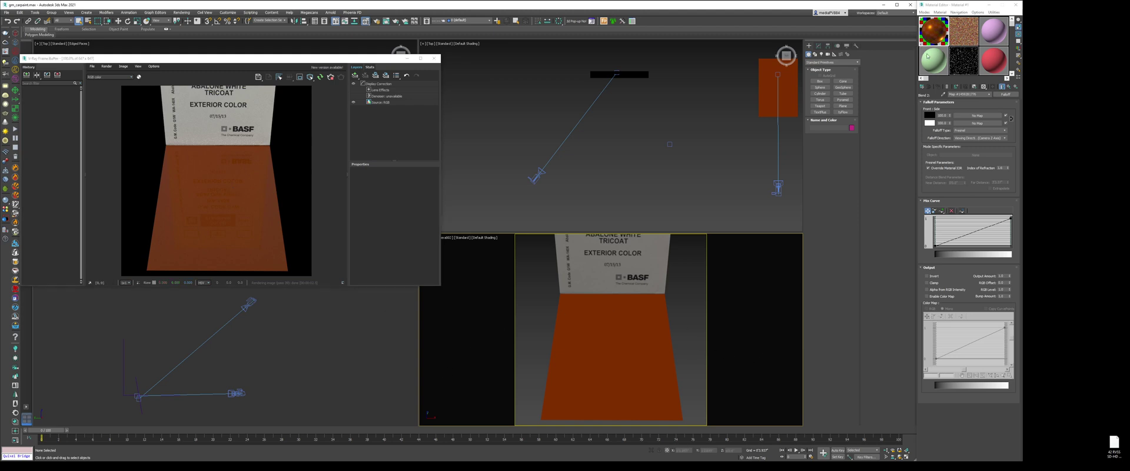
Step: Instance the dome light's composite map into the green sample slot of the material editor and turn on the map's upper layer
{"action": "scroll", "coordinate": [630, 131], "scroll_direction": "down", "scroll_amount": 7}
{"action": "scroll", "coordinate": [625, 146], "scroll_direction": "up", "scroll_amount": 2}
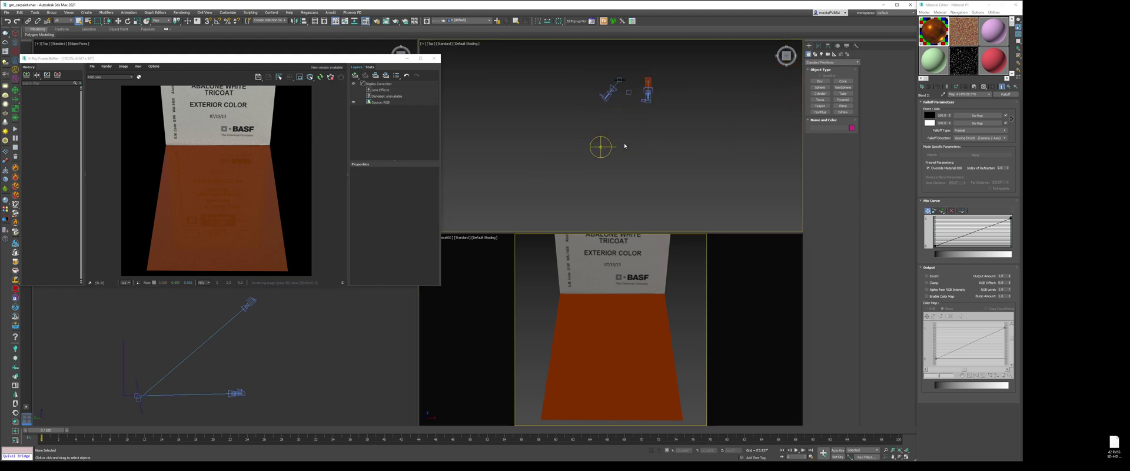
{"action": "left_click", "coordinate": [609, 155]}
{"action": "left_click", "coordinate": [817, 46]}
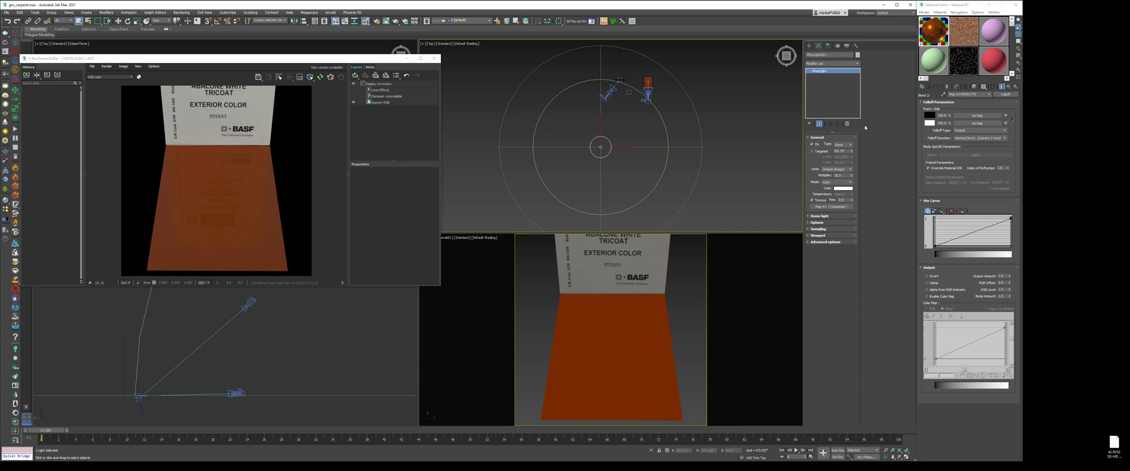
{"action": "left_click_drag", "start_coordinate": [848, 206], "coordinate": [853, 206]}
{"action": "left_click_drag", "start_coordinate": [940, 61], "coordinate": [939, 61]}
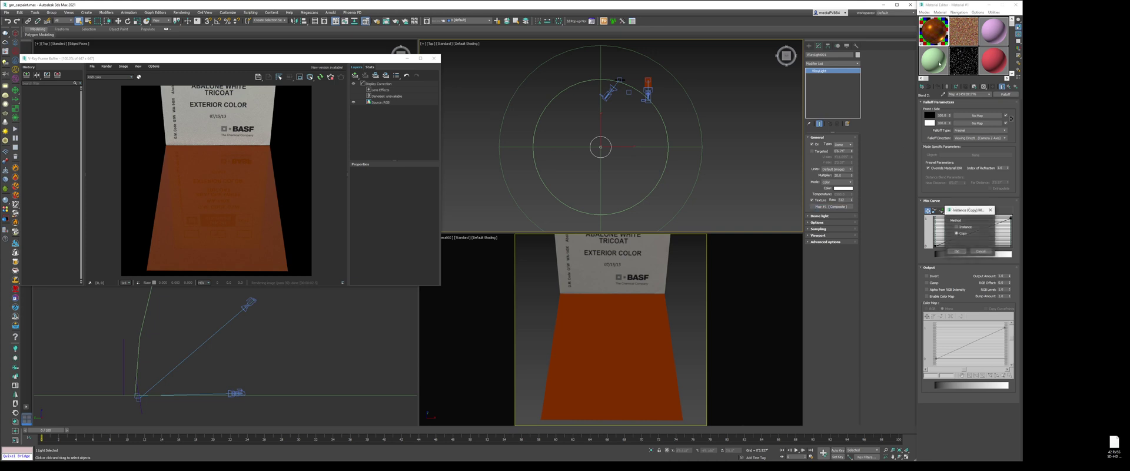
{"action": "left_click", "coordinate": [959, 252]}
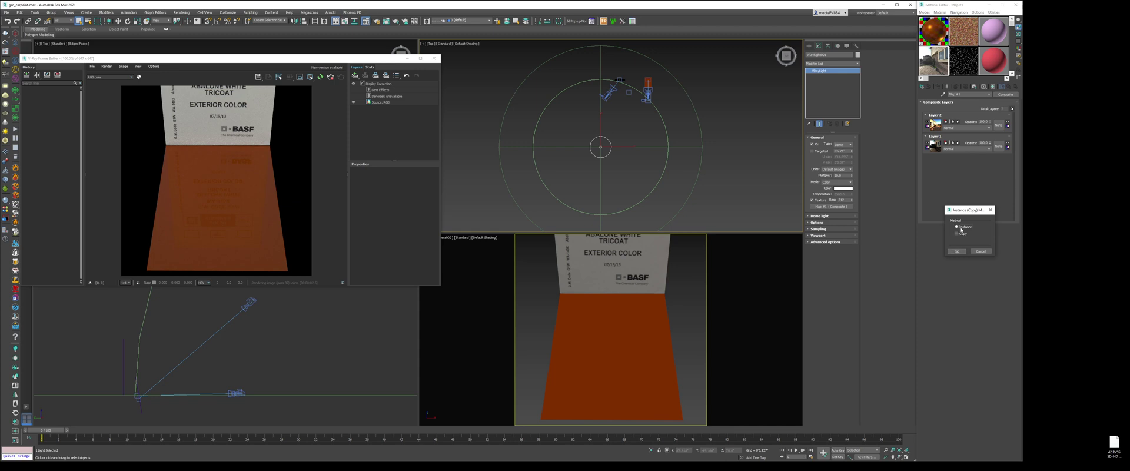
{"action": "left_click", "coordinate": [957, 252]}
{"action": "left_click", "coordinate": [928, 124]}
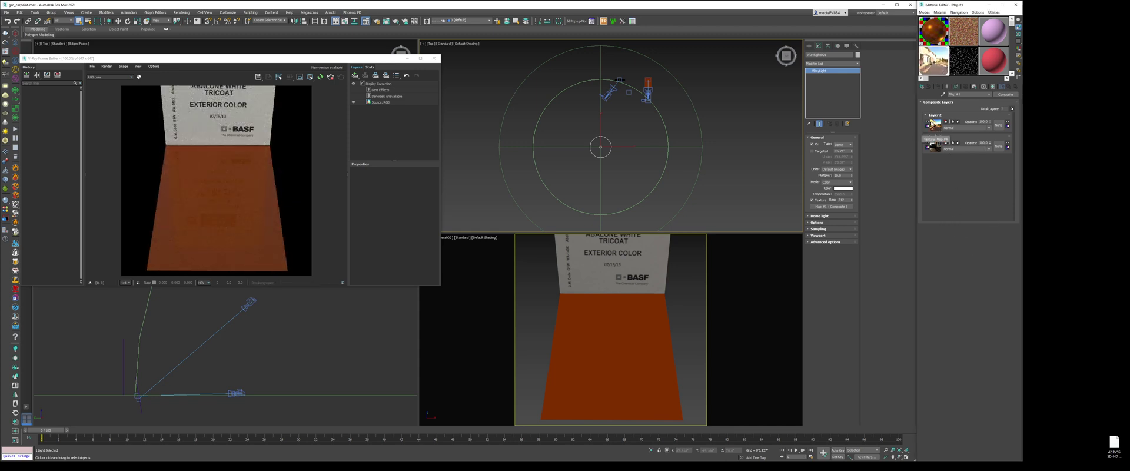
Step: Bring up the reference photo, enlarge the orange paint chip, and place the photo beside the render for comparison
{"action": "key", "text": "alt+Tab"}
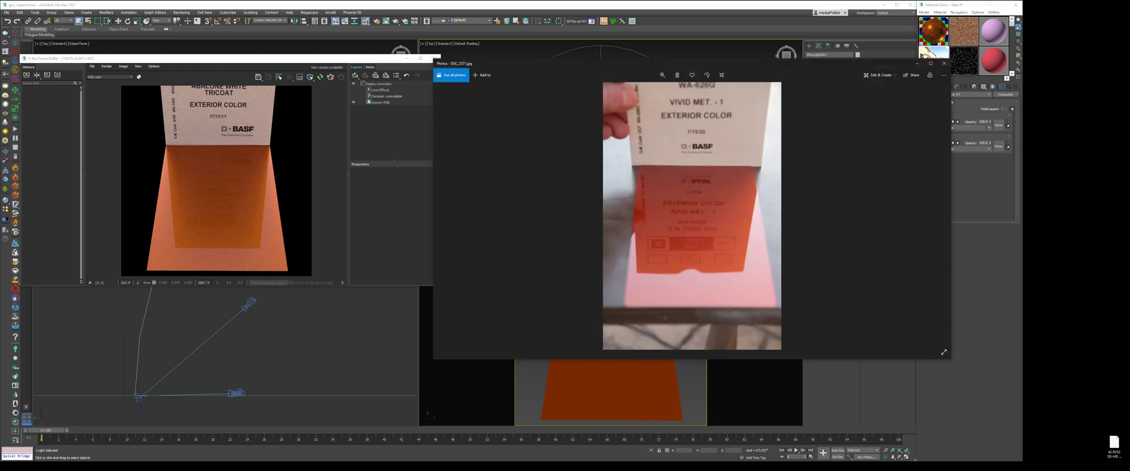
{"action": "scroll", "coordinate": [670, 270], "scroll_direction": "up", "scroll_amount": 5}
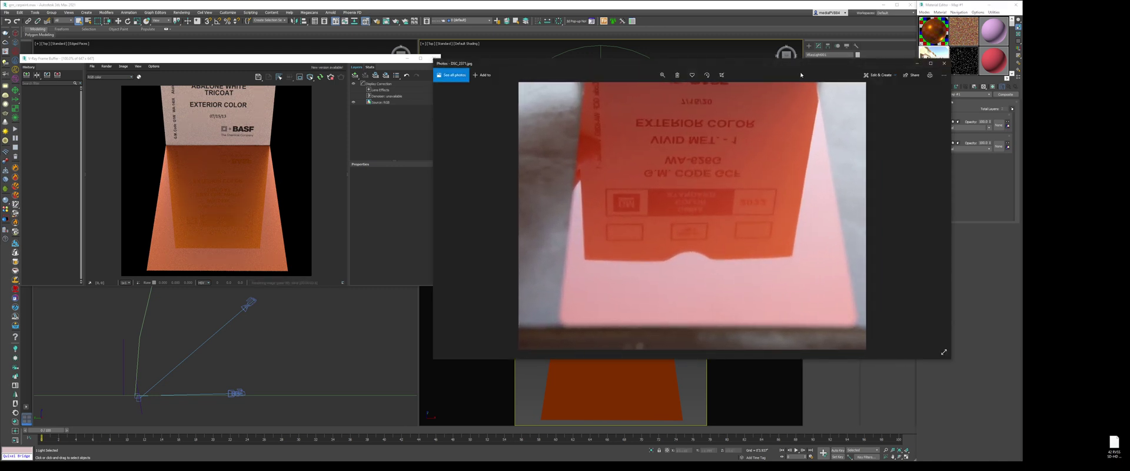
{"action": "left_click_drag", "start_coordinate": [1040, 120], "coordinate": [1096, 132]}
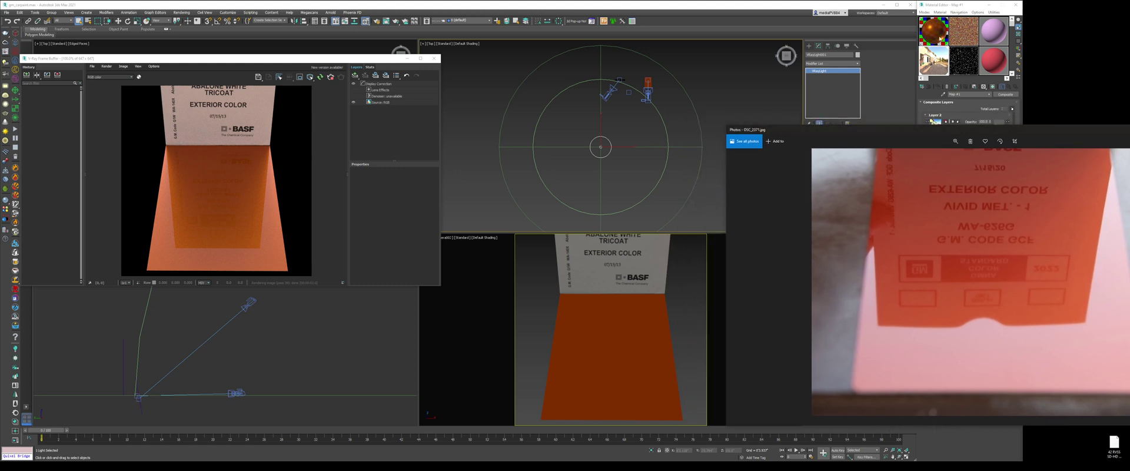
Step: Open the blend's base material and shift its diffuse color toward a redder orange to match the reference photo
{"action": "left_click", "coordinate": [972, 121]}
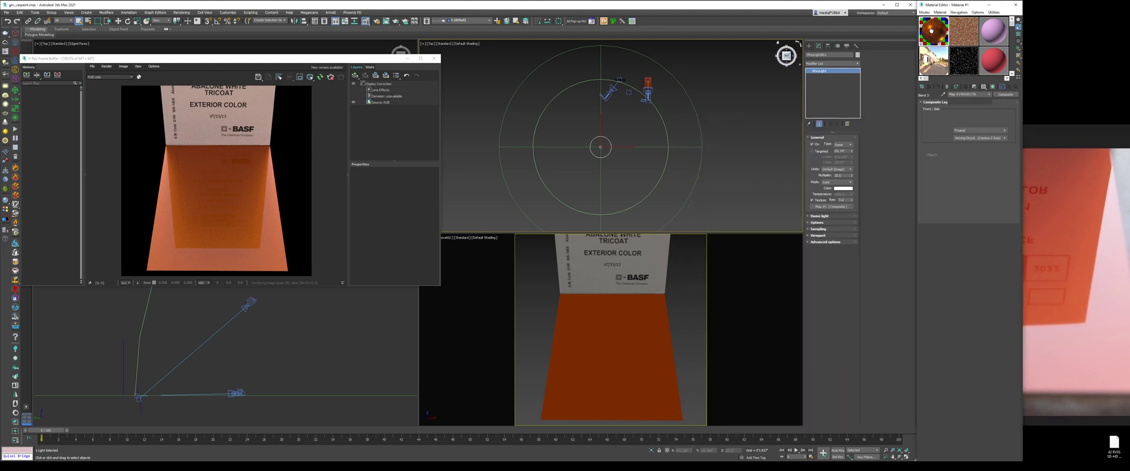
{"action": "left_click", "coordinate": [1008, 87]}
{"action": "left_click", "coordinate": [968, 110]}
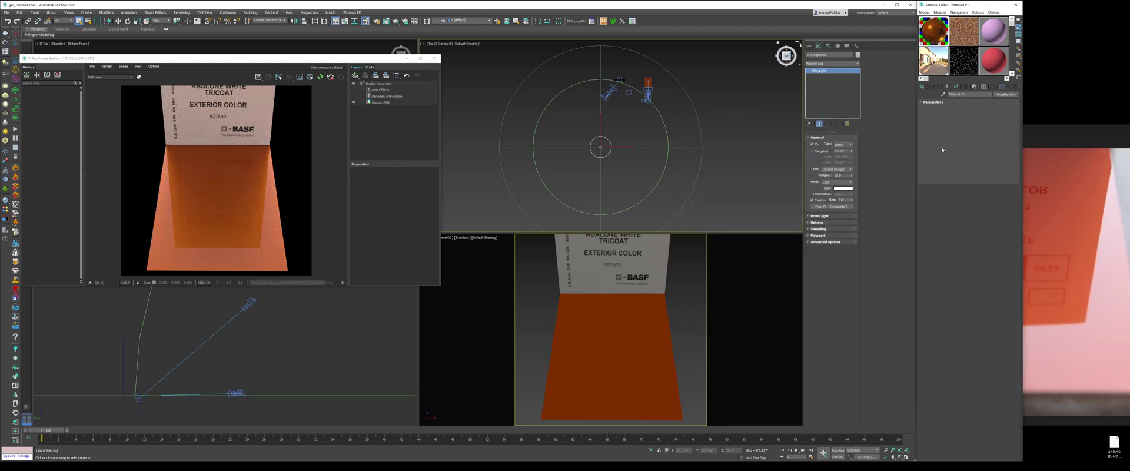
{"action": "left_click", "coordinate": [953, 109]}
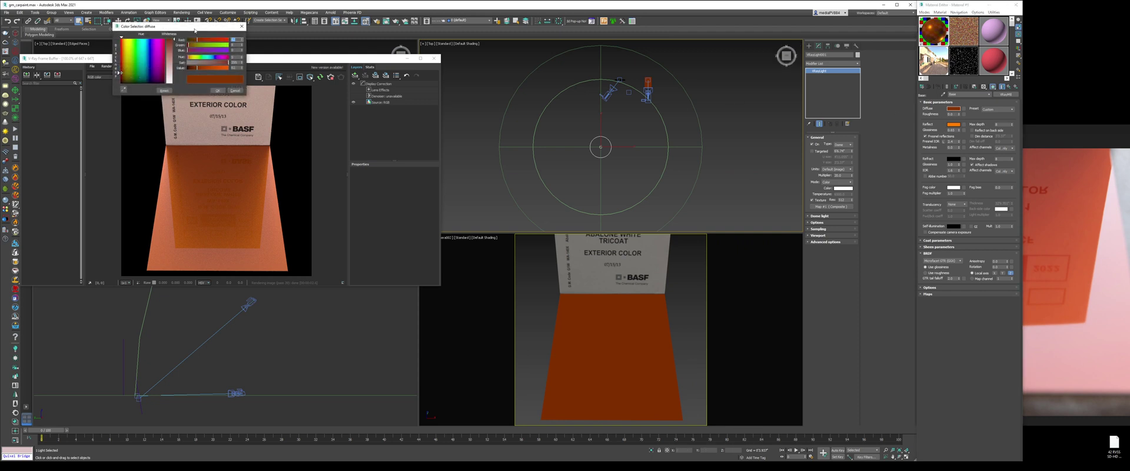
{"action": "left_click_drag", "start_coordinate": [153, 24], "coordinate": [556, 129]}
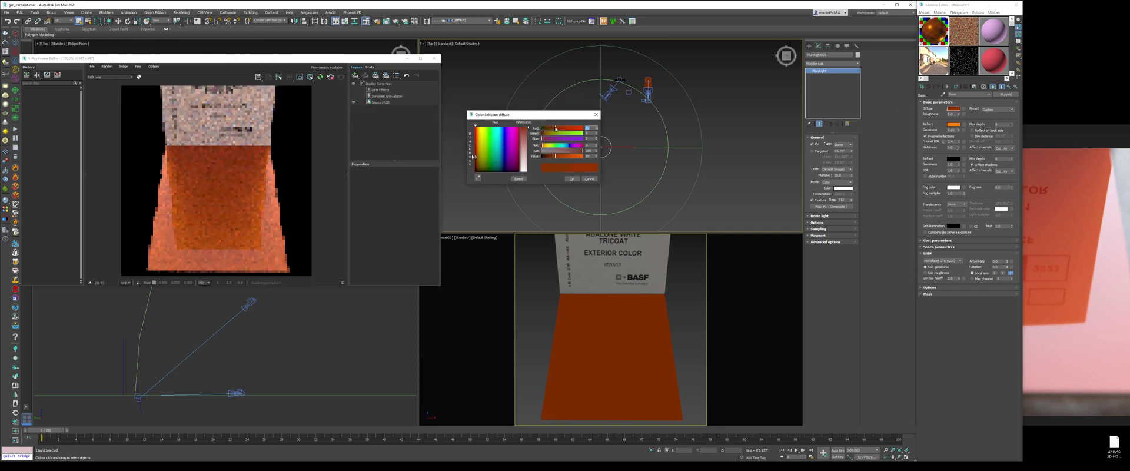
{"action": "left_click", "coordinate": [597, 138]}
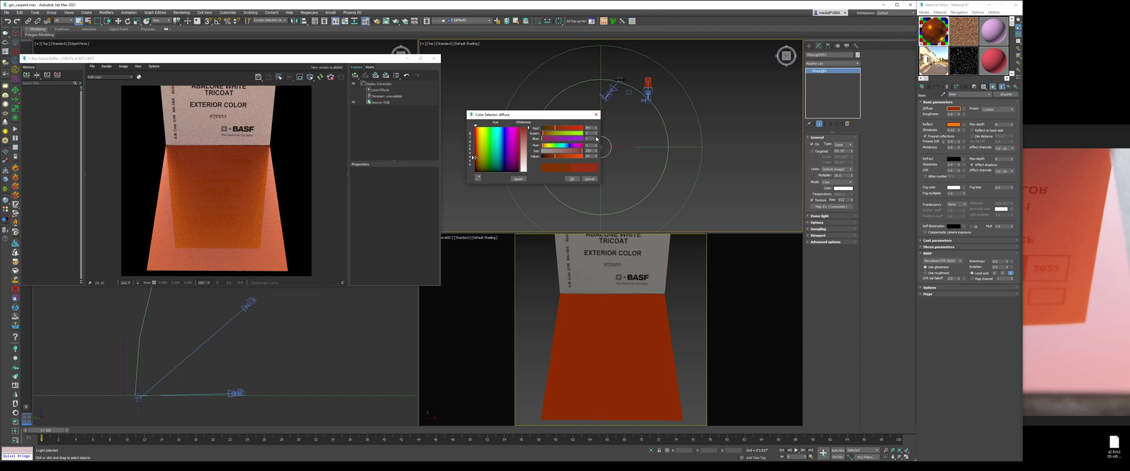
{"action": "left_click", "coordinate": [596, 138]}
{"action": "left_click", "coordinate": [571, 178]}
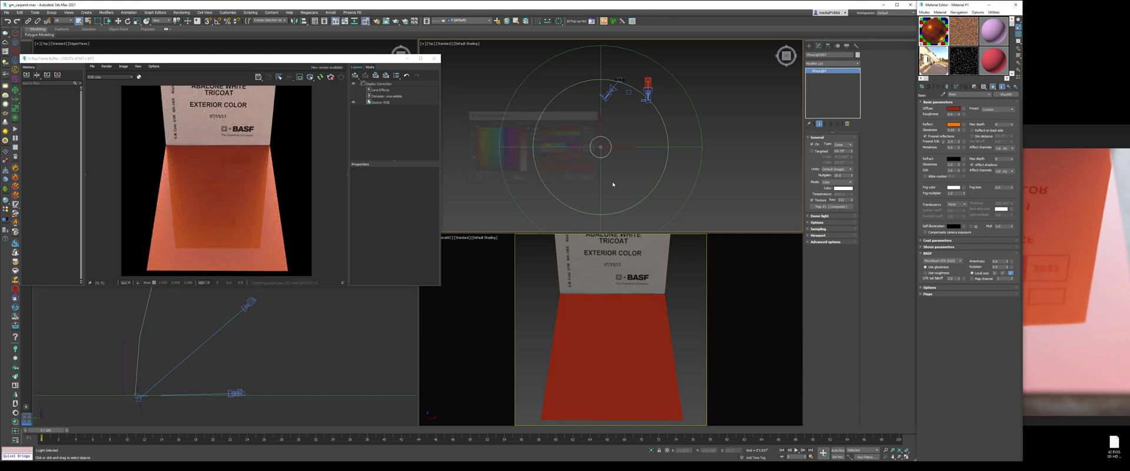
Step: Check the new base color through the first camera, and return to the blend material and the second camera's view
{"action": "left_click", "coordinate": [682, 330]}
{"action": "left_click", "coordinate": [447, 238]}
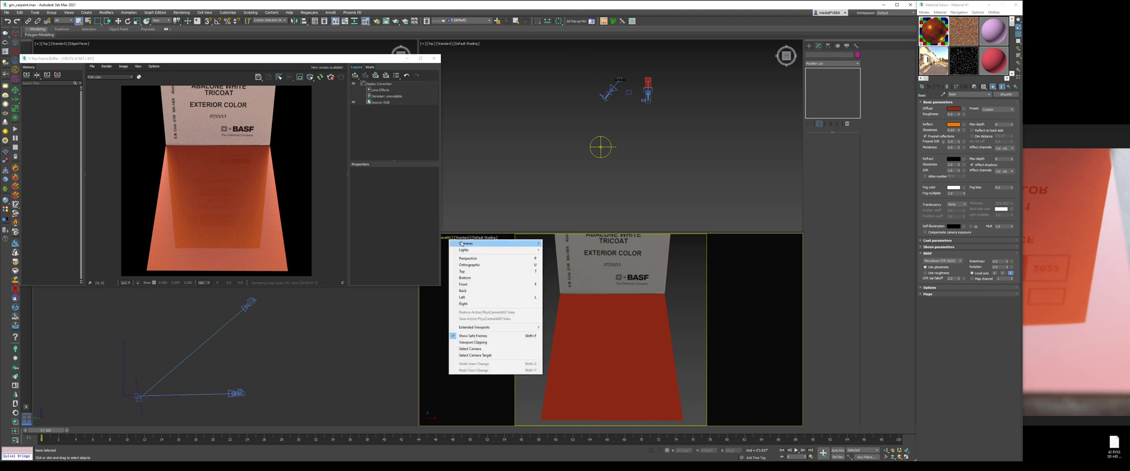
{"action": "mouse_move", "coordinate": [500, 243]}
{"action": "left_click", "coordinate": [563, 243]}
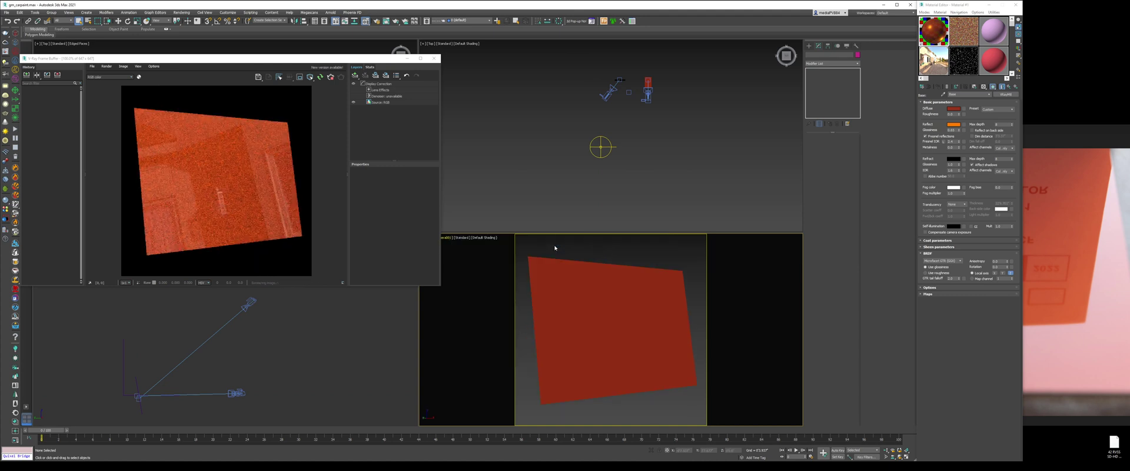
{"action": "left_click", "coordinate": [1011, 88]}
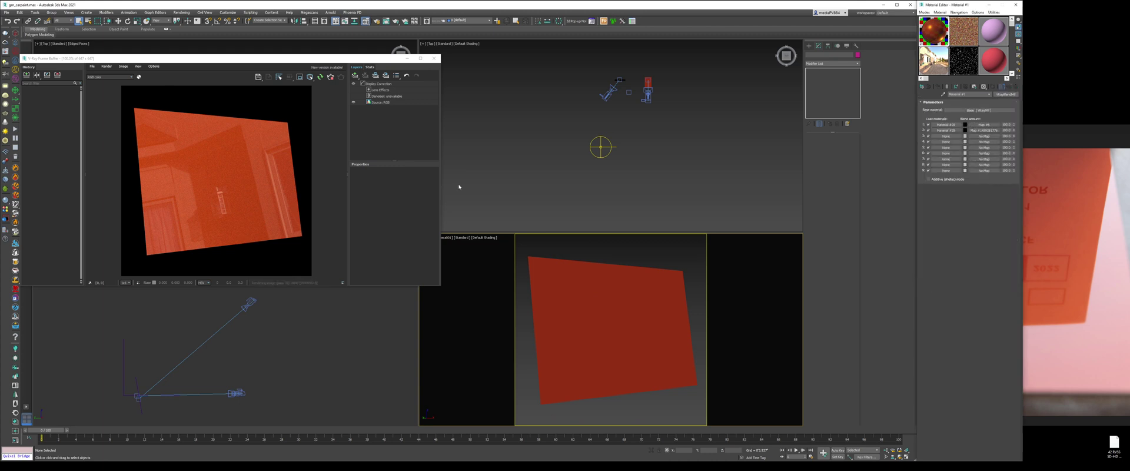
{"action": "left_click", "coordinate": [447, 237]}
{"action": "mouse_move", "coordinate": [501, 243]}
{"action": "left_click", "coordinate": [563, 249]}
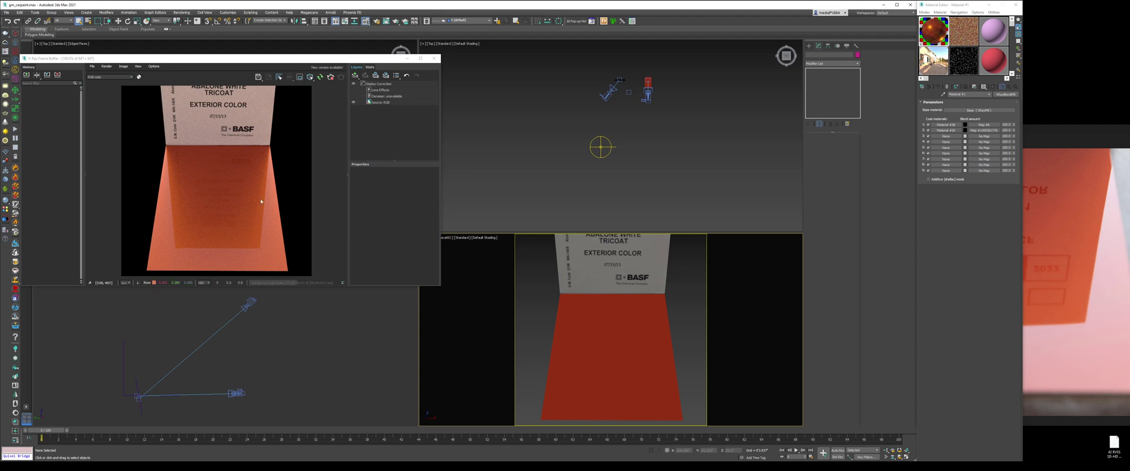
Step: Add a Bezier point to the mix curve of the second coat's Falloff map and raise it into a steep arc
{"action": "left_click", "coordinate": [981, 130]}
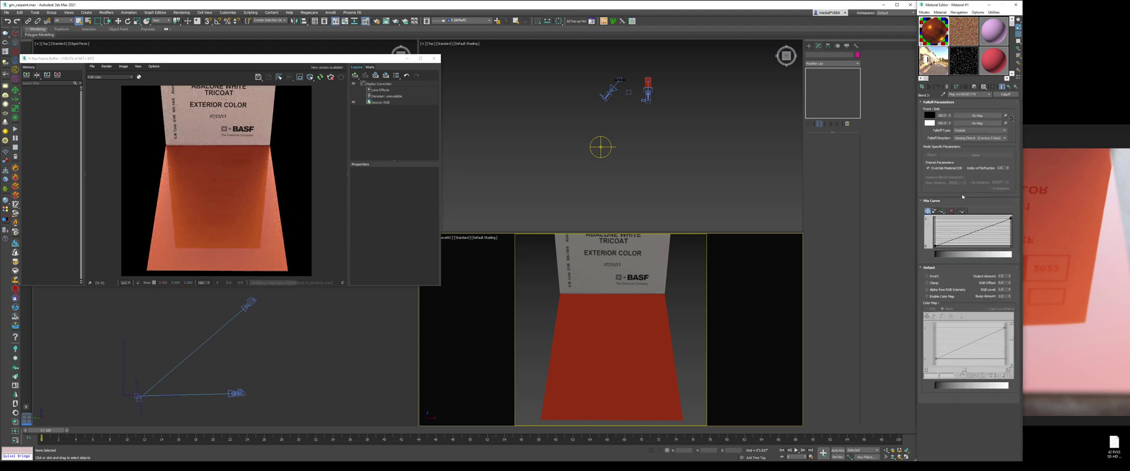
{"action": "left_click", "coordinate": [941, 210]}
{"action": "left_click", "coordinate": [978, 230]}
{"action": "right_click", "coordinate": [978, 229]}
{"action": "left_click_drag", "start_coordinate": [978, 229], "coordinate": [948, 218]}
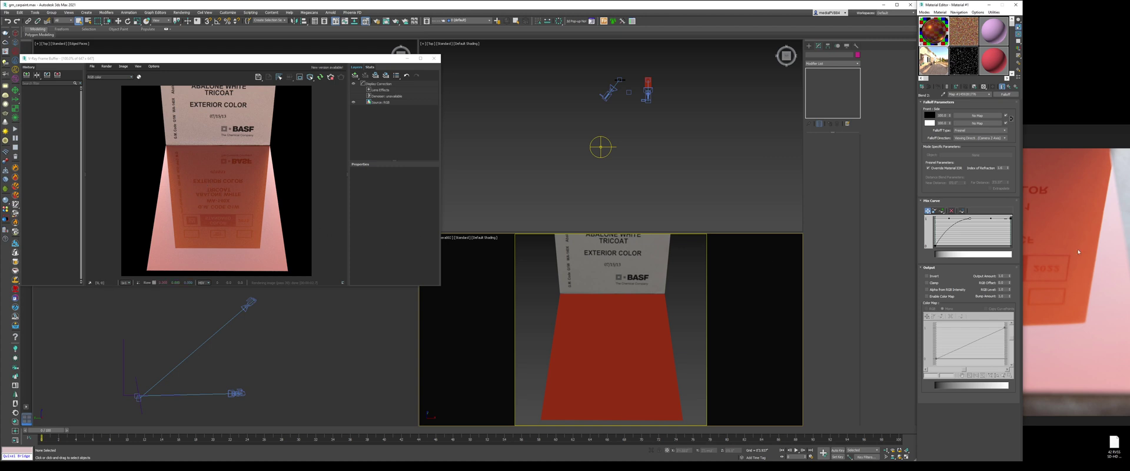
Step: Nudge the added mix curve point toward higher input values and convert the curve's start point to a Bezier type
{"action": "left_click_drag", "start_coordinate": [970, 220], "coordinate": [974, 219]}
{"action": "right_click", "coordinate": [935, 246]}
{"action": "left_click", "coordinate": [954, 263]}
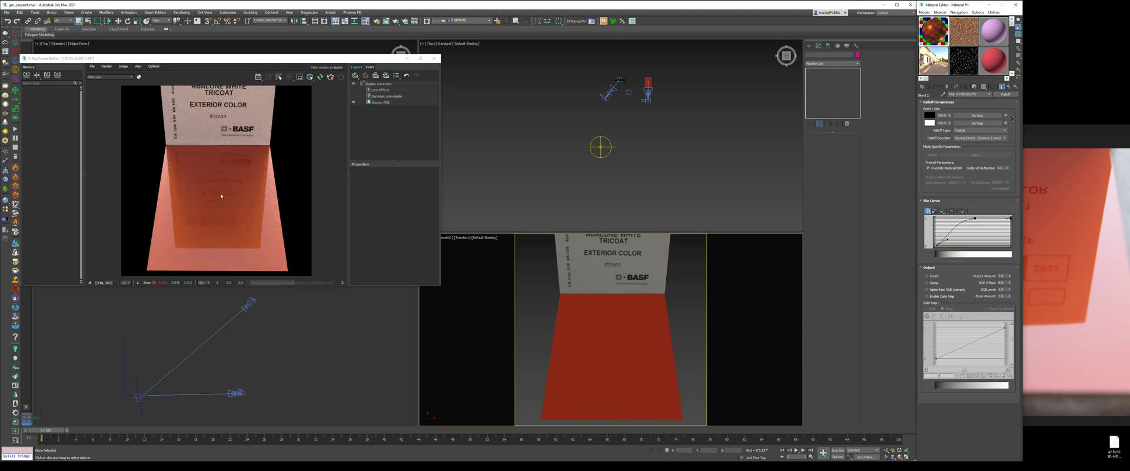
Step: Adjust the start point's Bezier handle on the second coat's Falloff mix curve and return to the blend material
{"action": "left_click", "coordinate": [945, 246]}
{"action": "left_click_drag", "start_coordinate": [948, 242], "coordinate": [945, 236]}
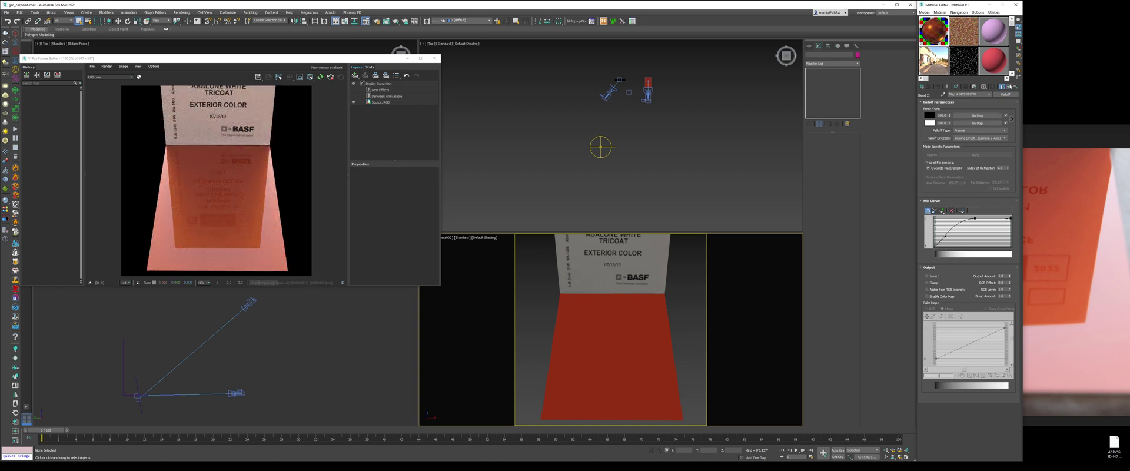
{"action": "left_click", "coordinate": [1008, 87]}
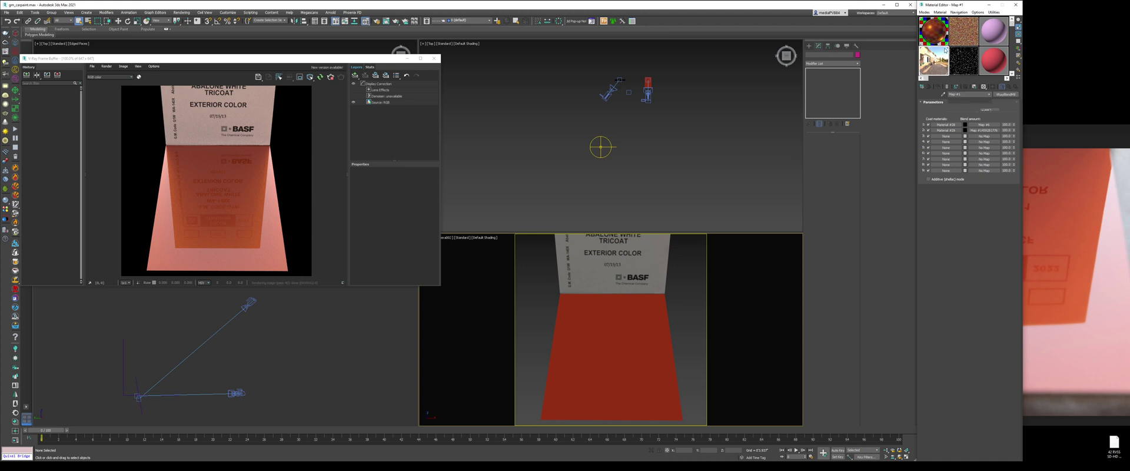
Step: Hide the upper layer of the composite environment map and check the paint's reflections through the first camera
{"action": "left_click", "coordinate": [927, 122]}
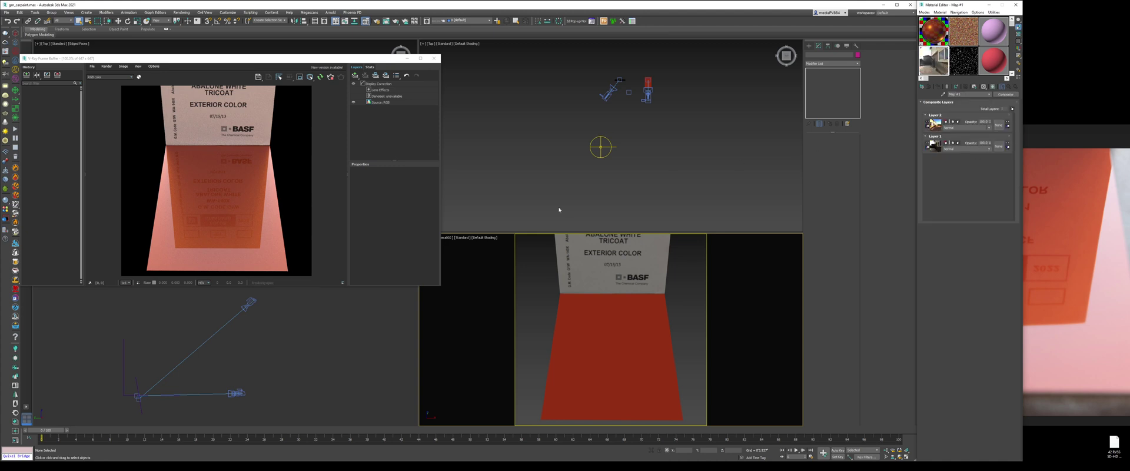
{"action": "left_click", "coordinate": [468, 241]}
{"action": "mouse_move", "coordinate": [474, 243]}
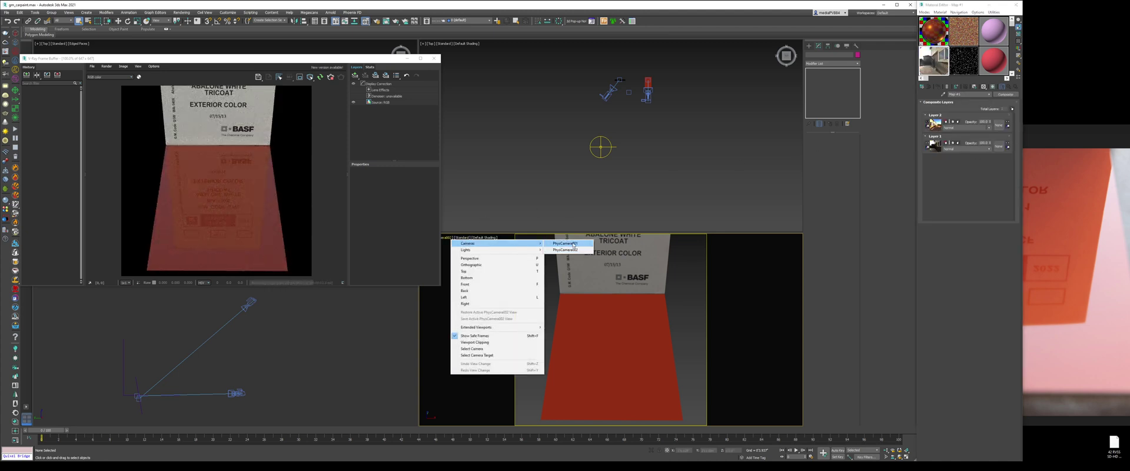
{"action": "left_click", "coordinate": [573, 245]}
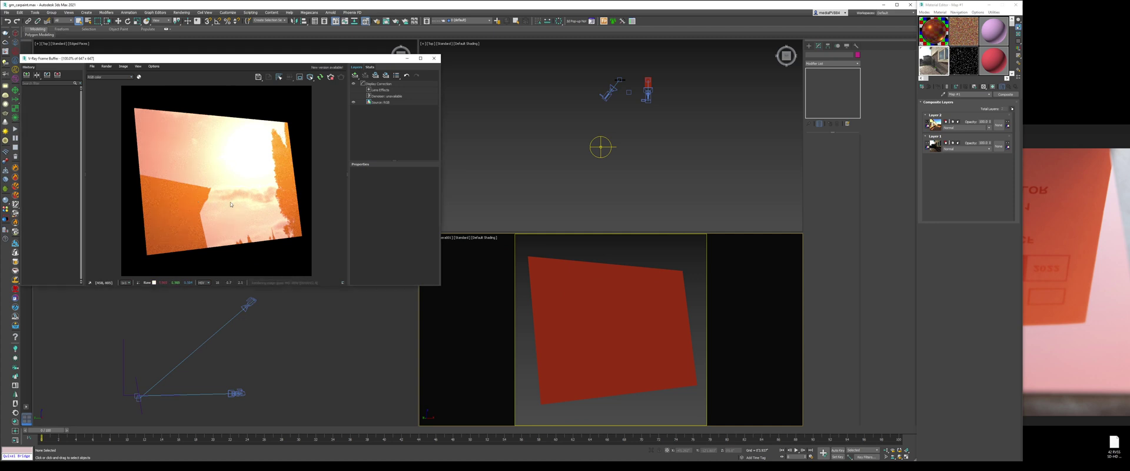
{"action": "scroll", "coordinate": [204, 193], "scroll_direction": "up", "scroll_amount": 1}
{"action": "scroll", "coordinate": [156, 206], "scroll_direction": "down", "scroll_amount": 1}
{"action": "left_click", "coordinate": [679, 266]}
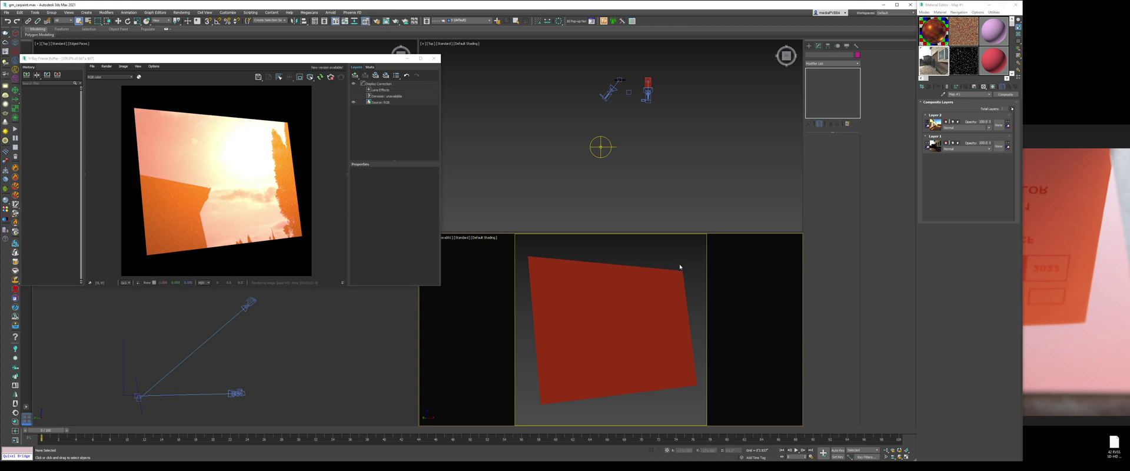
Step: Create a teapot primitive in the Top view, centered around the first camera's target
{"action": "left_click", "coordinate": [809, 45]}
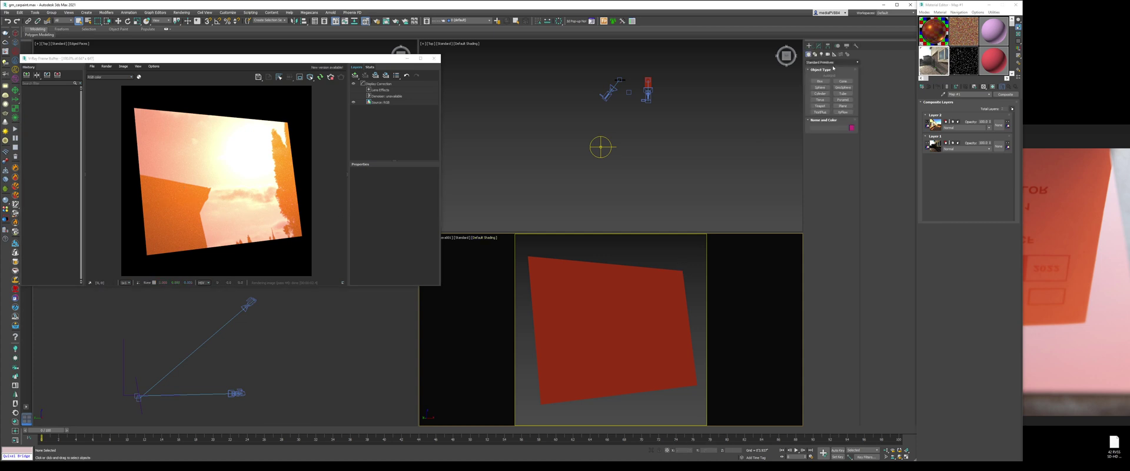
{"action": "left_click", "coordinate": [819, 106]}
{"action": "scroll", "coordinate": [635, 82], "scroll_direction": "up", "scroll_amount": 4}
{"action": "left_click_drag", "start_coordinate": [594, 133], "coordinate": [607, 104]}
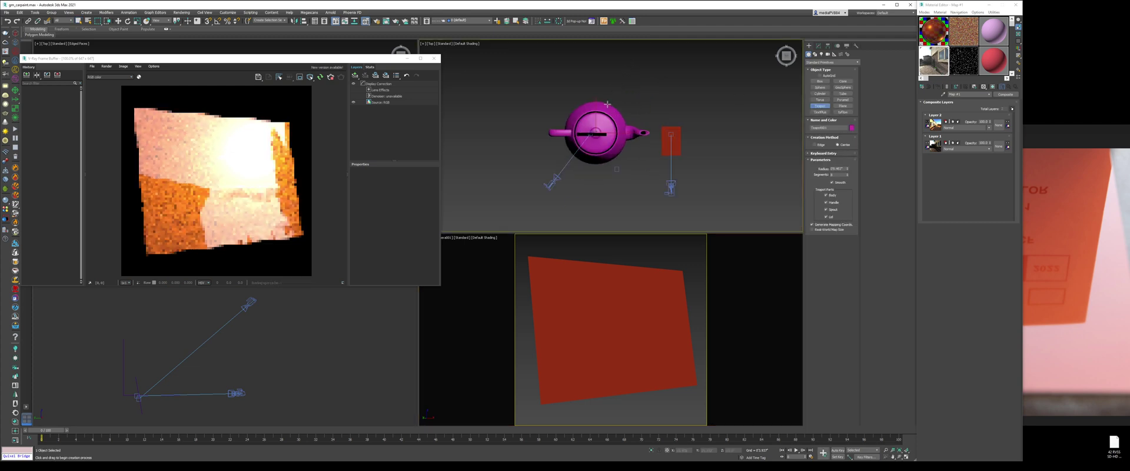
{"action": "key", "text": "shift+a"}
Step: Scale the teapot down uniformly and move it lower so it fits in front of the plane in the camera view
{"action": "left_click", "coordinate": [630, 347]}
{"action": "right_click", "coordinate": [631, 310]}
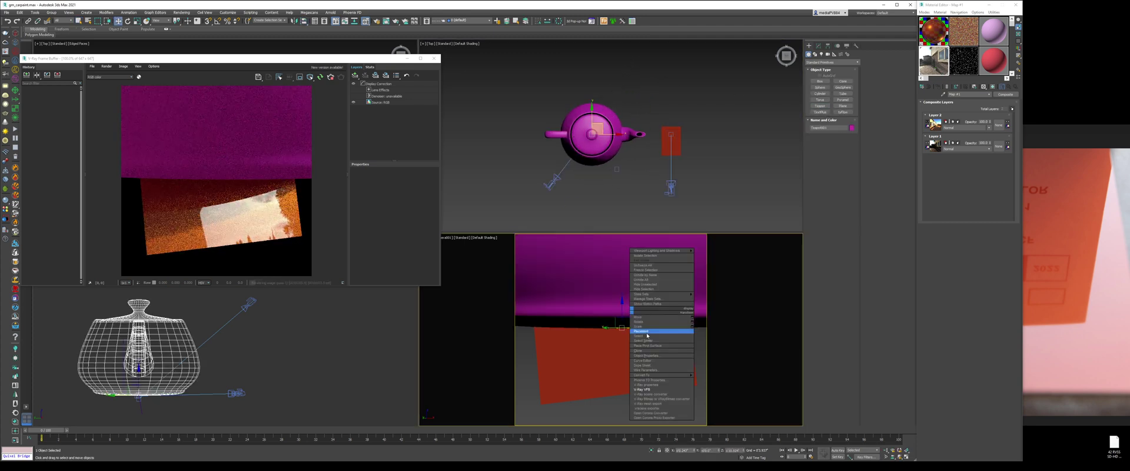
{"action": "left_click", "coordinate": [638, 327]}
{"action": "left_click_drag", "start_coordinate": [622, 321], "coordinate": [636, 395]}
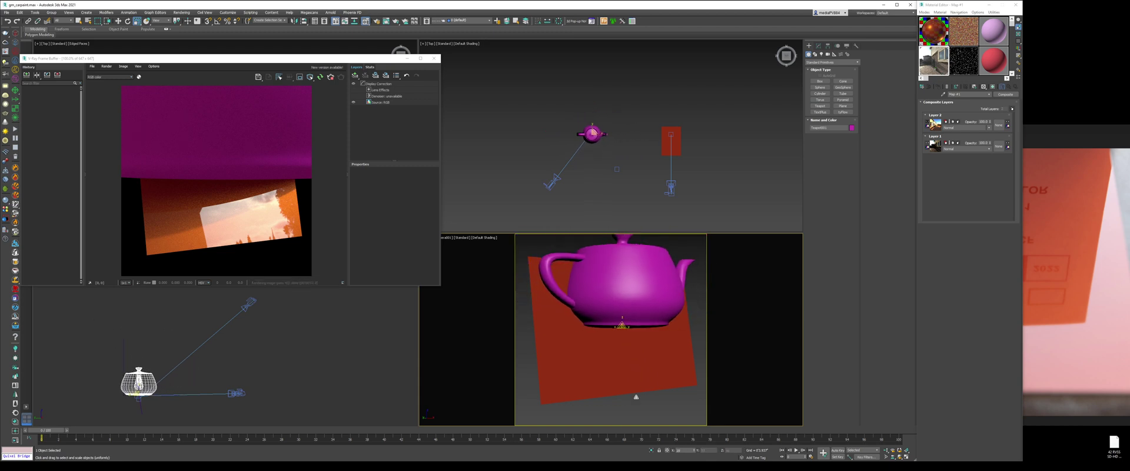
{"action": "right_click", "coordinate": [634, 327]}
{"action": "left_click", "coordinate": [639, 332]}
{"action": "left_click_drag", "start_coordinate": [622, 320], "coordinate": [613, 370]}
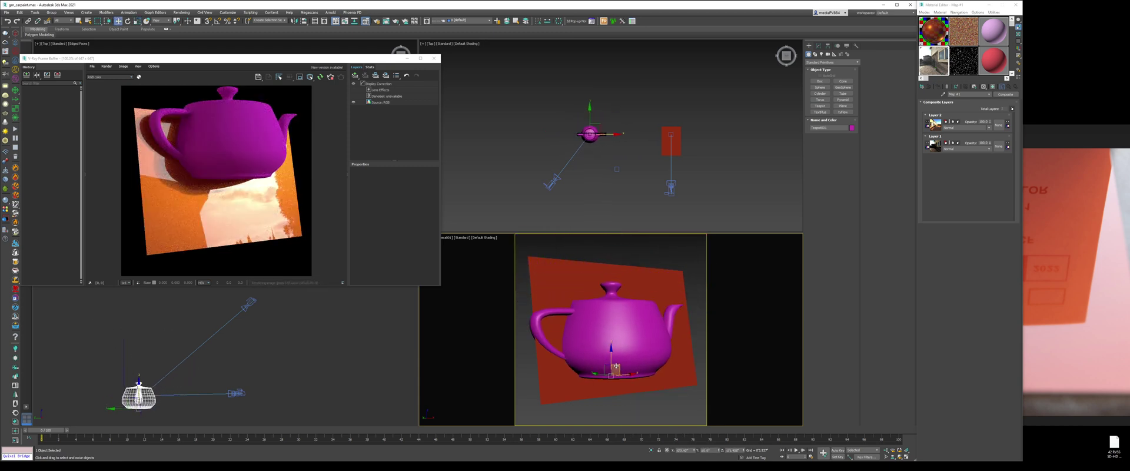
Step: Apply the blended car paint material to the teapot and hide the paint sample plane behind it
{"action": "mouse_move", "coordinate": [939, 34]}
{"action": "left_mouse_down"}
{"action": "mouse_move", "coordinate": [847, 142]}
{"action": "mouse_move", "coordinate": [642, 315]}
{"action": "left_mouse_up"}
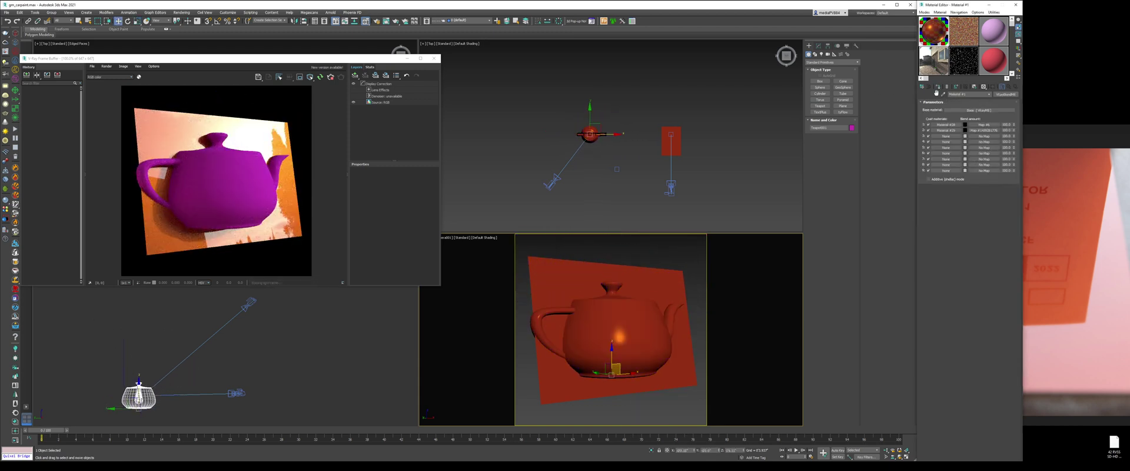
{"action": "left_click", "coordinate": [653, 277]}
{"action": "right_click", "coordinate": [652, 277]}
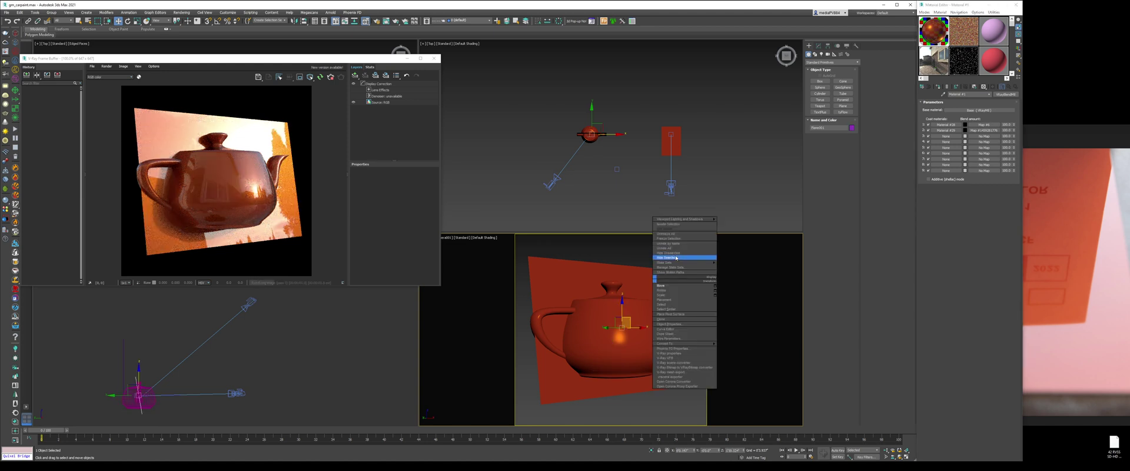
{"action": "left_click", "coordinate": [668, 257]}
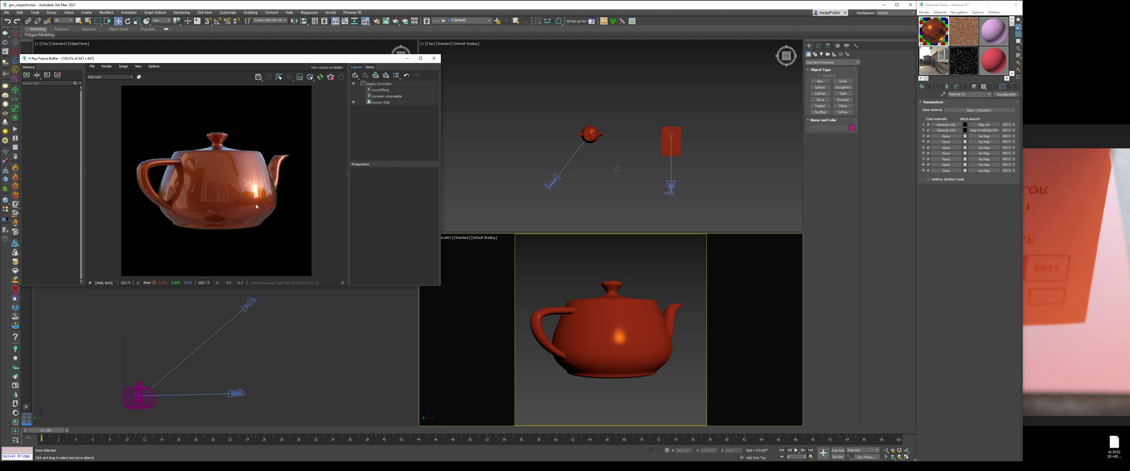
{"action": "scroll", "coordinate": [256, 206], "scroll_direction": "up", "scroll_amount": 2}
{"action": "scroll", "coordinate": [198, 213], "scroll_direction": "down", "scroll_amount": 2}
Step: Slightly brighten the diffuse color of the blend's base material and return to the blend material
{"action": "left_click", "coordinate": [986, 111]}
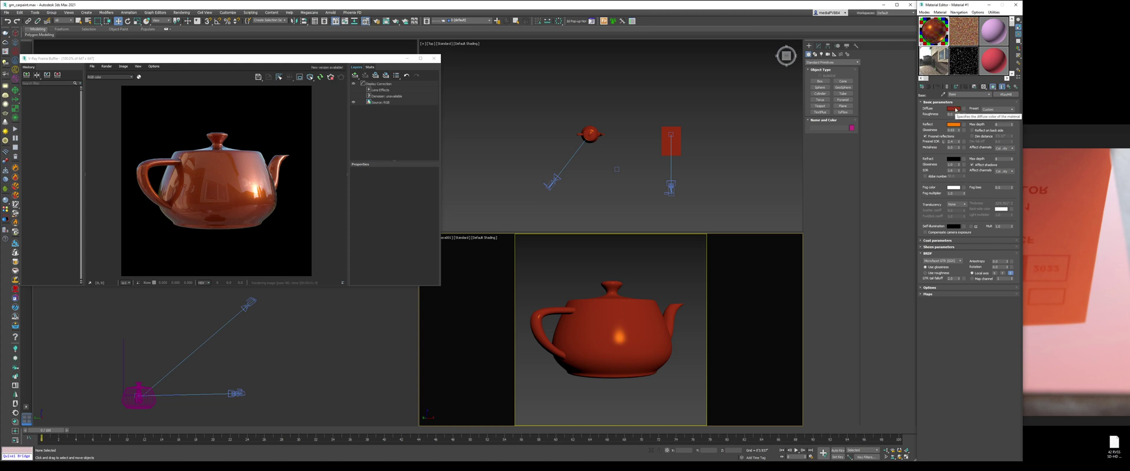
{"action": "left_click", "coordinate": [953, 109]}
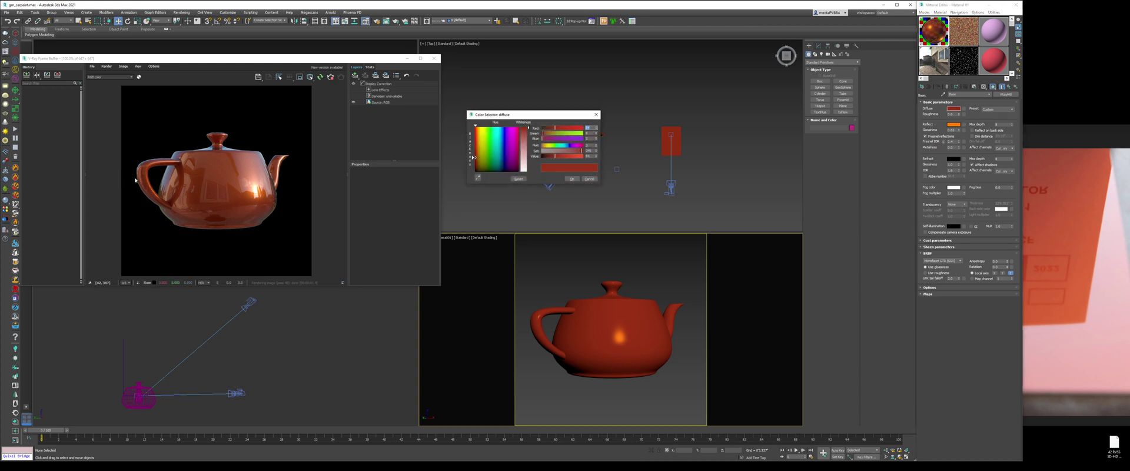
{"action": "mouse_move", "coordinate": [560, 156]}
{"action": "left_mouse_down"}
{"action": "mouse_move", "coordinate": [570, 156]}
{"action": "mouse_move", "coordinate": [557, 157]}
{"action": "left_mouse_up"}
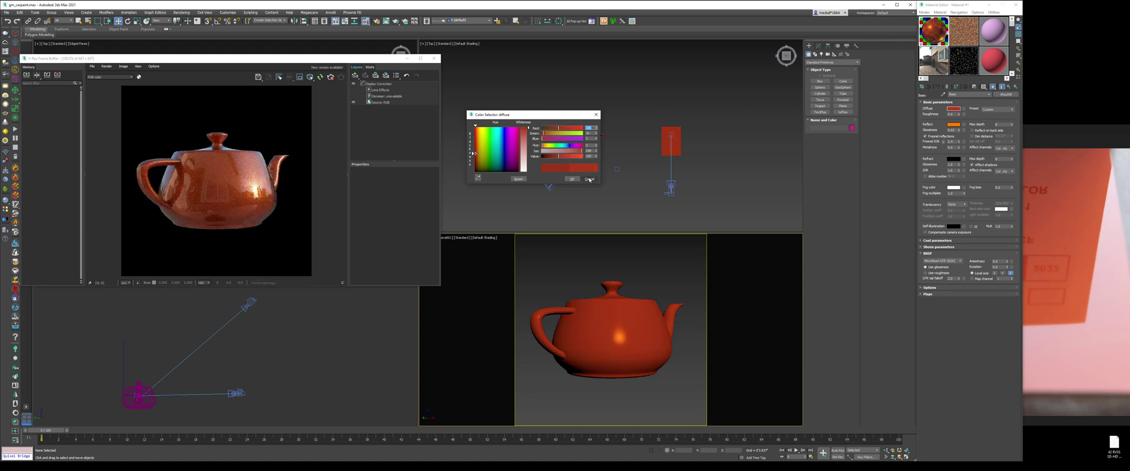
{"action": "left_click", "coordinate": [572, 179]}
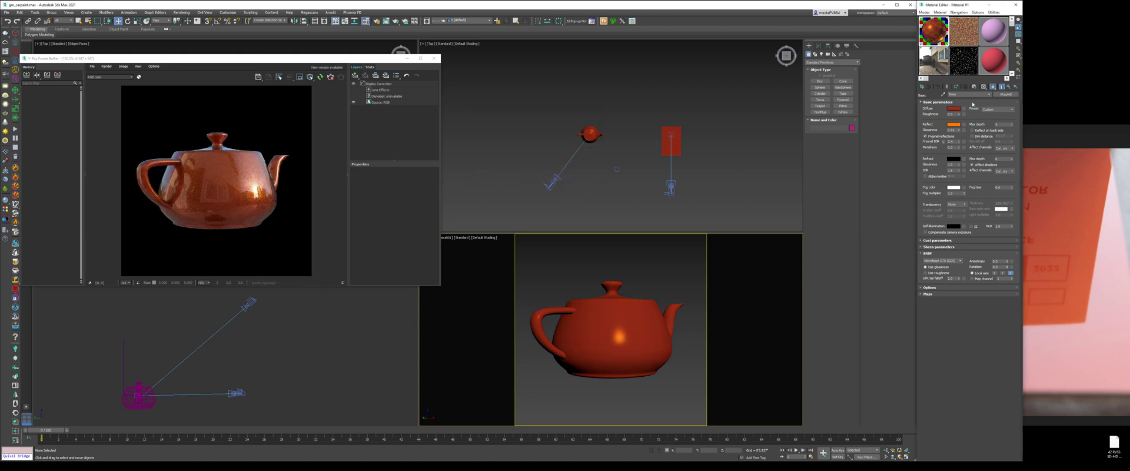
{"action": "left_click", "coordinate": [1009, 87]}
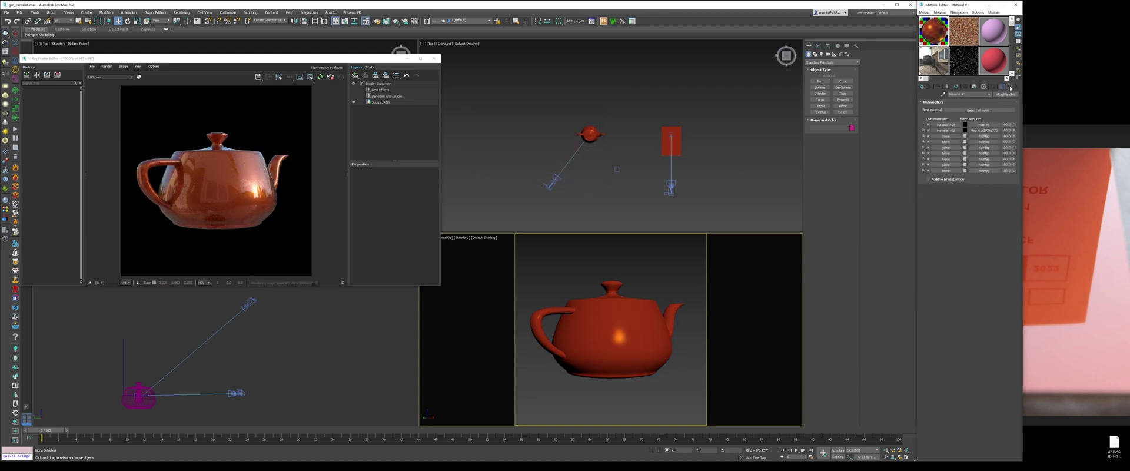
Step: Inspect the teapot's flakes and reflections up close in the render, and stop the interactive rendering
{"action": "left_click", "coordinate": [675, 281]}
{"action": "scroll", "coordinate": [264, 201], "scroll_direction": "up", "scroll_amount": 1}
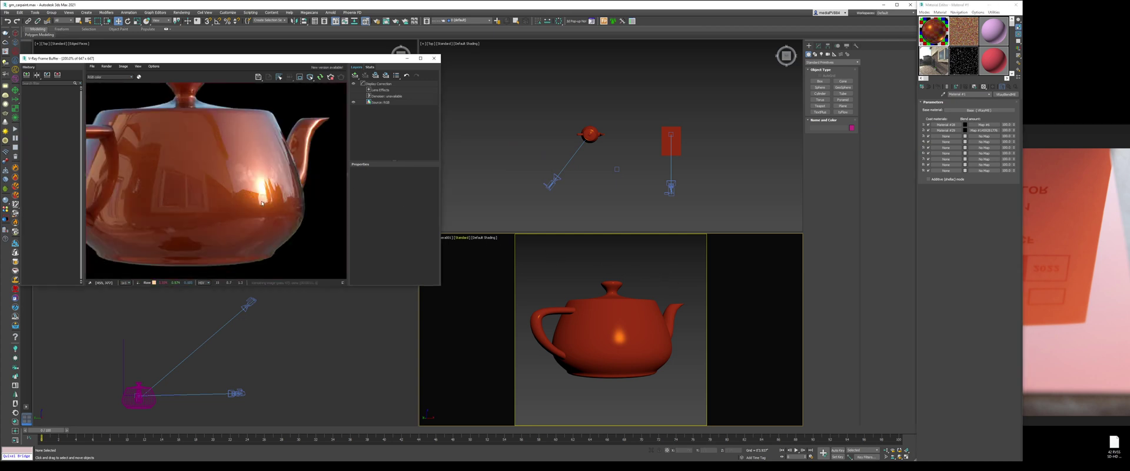
{"action": "scroll", "coordinate": [262, 203], "scroll_direction": "down", "scroll_amount": 1}
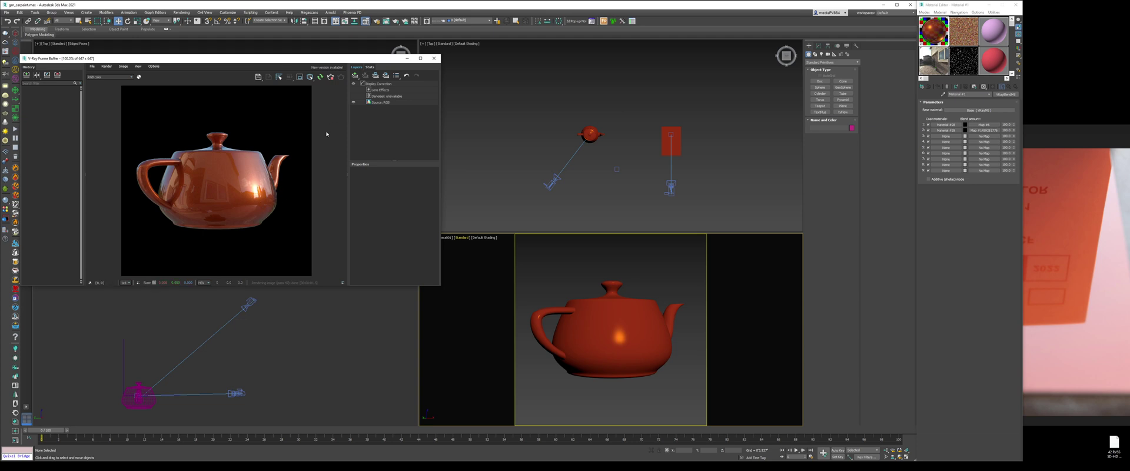
{"action": "left_click", "coordinate": [331, 78]}
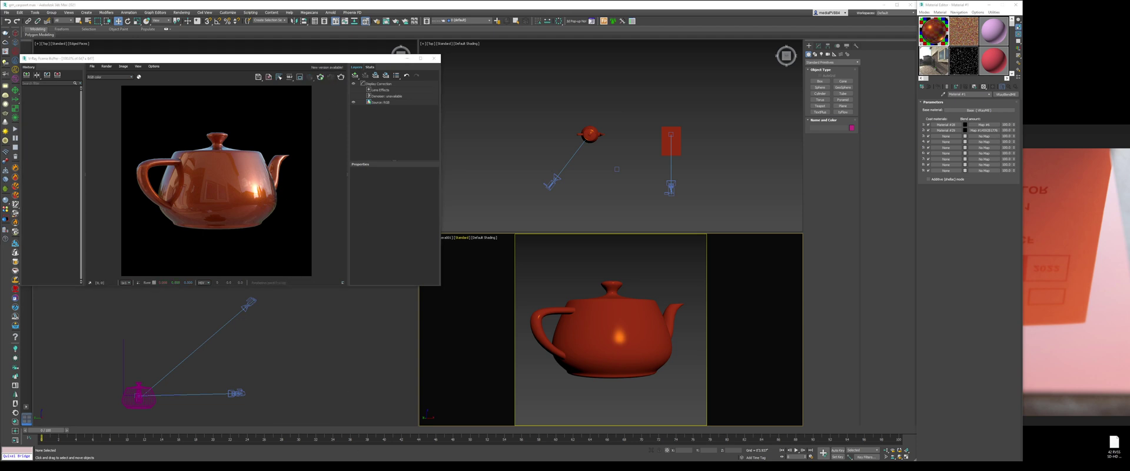